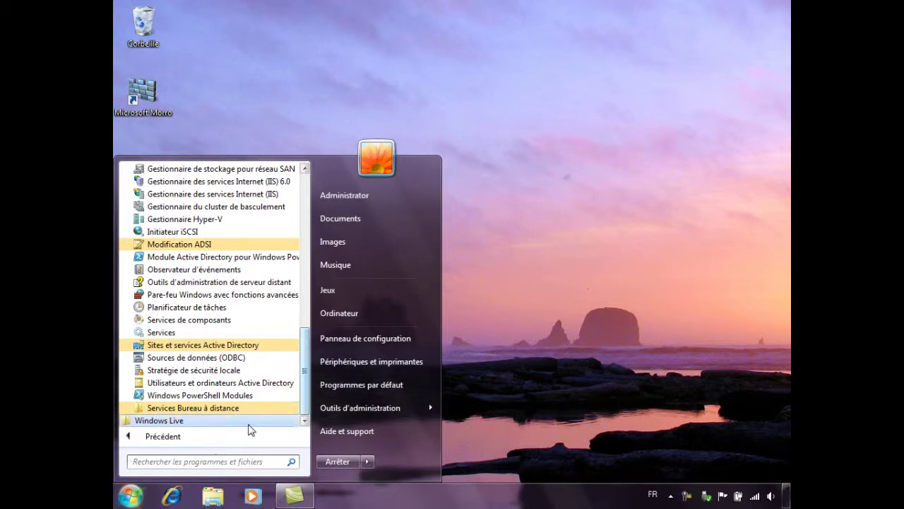
# - Open Utilisateurs et ordinateurs Active Directory and create a global security group named Portables AppLocker in PC Portables Win7
pyautogui.write('utilisa')
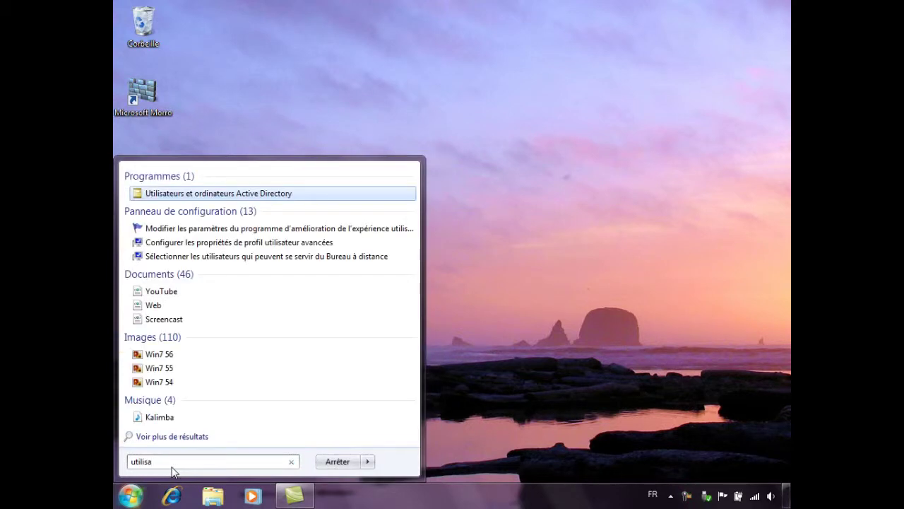
pyautogui.press('Return')
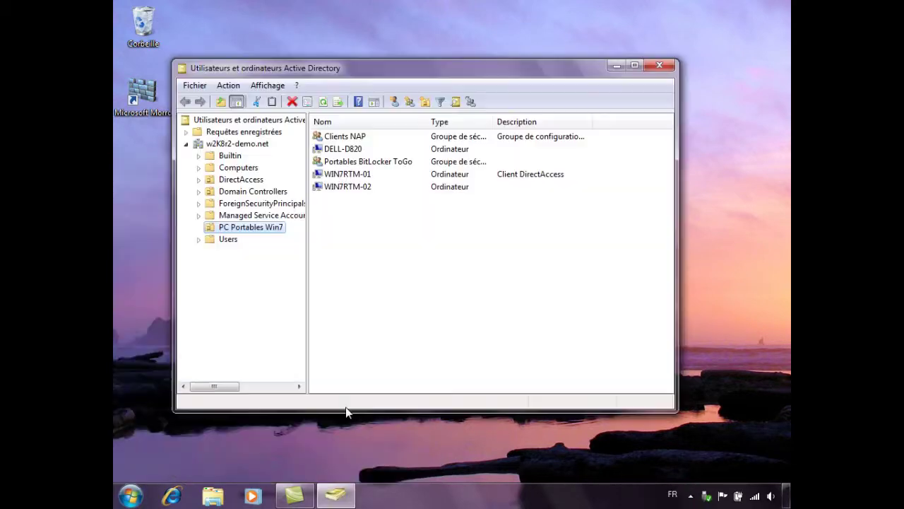
pyautogui.rightClick(353, 290)
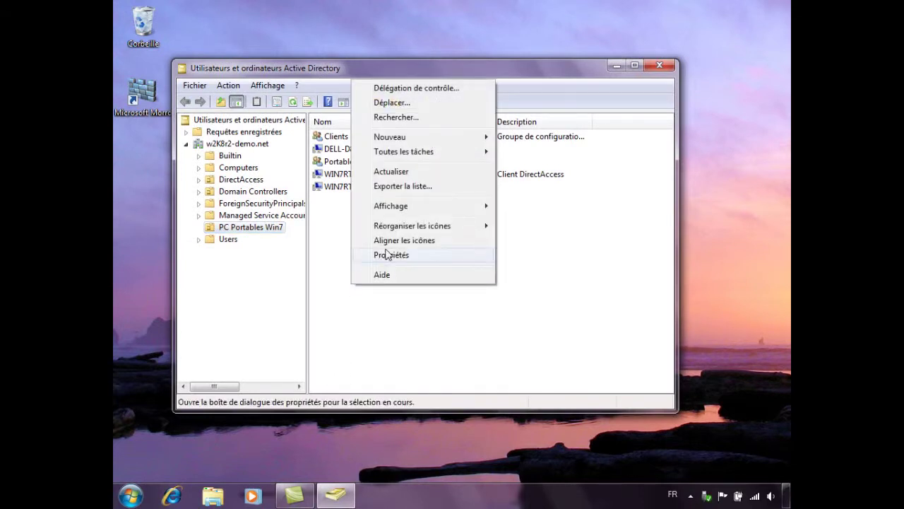
pyautogui.moveTo(422, 138)
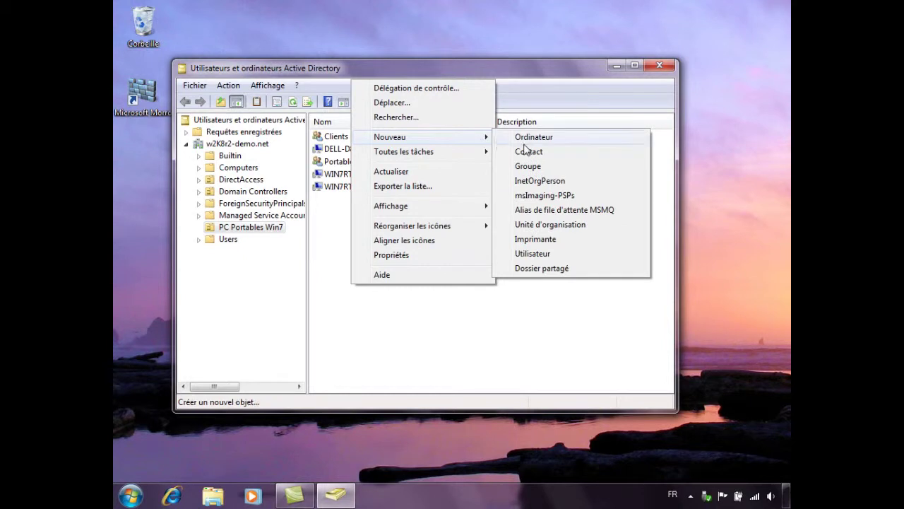
pyautogui.click(530, 166)
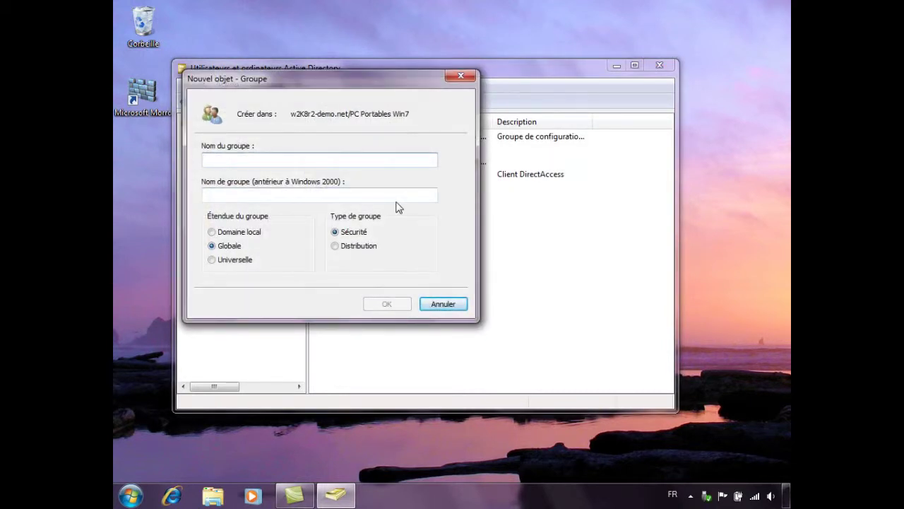
pyautogui.moveTo(351, 79); pyautogui.dragTo(423, 237)
pyautogui.write('Port')
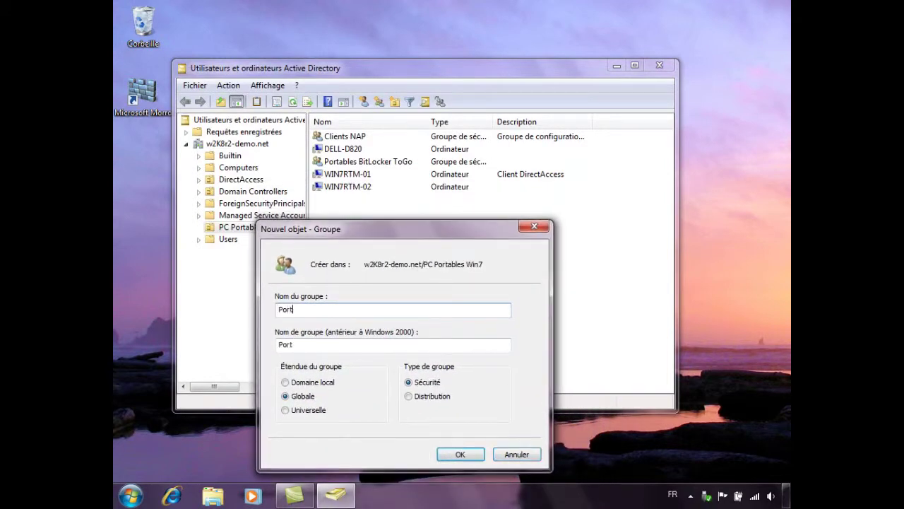
pyautogui.write('ables AppLocker')
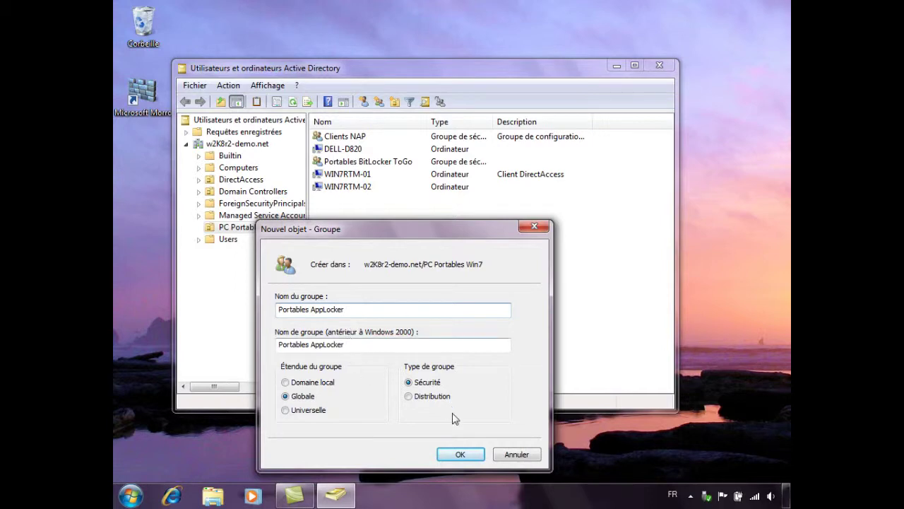
pyautogui.click(466, 455)
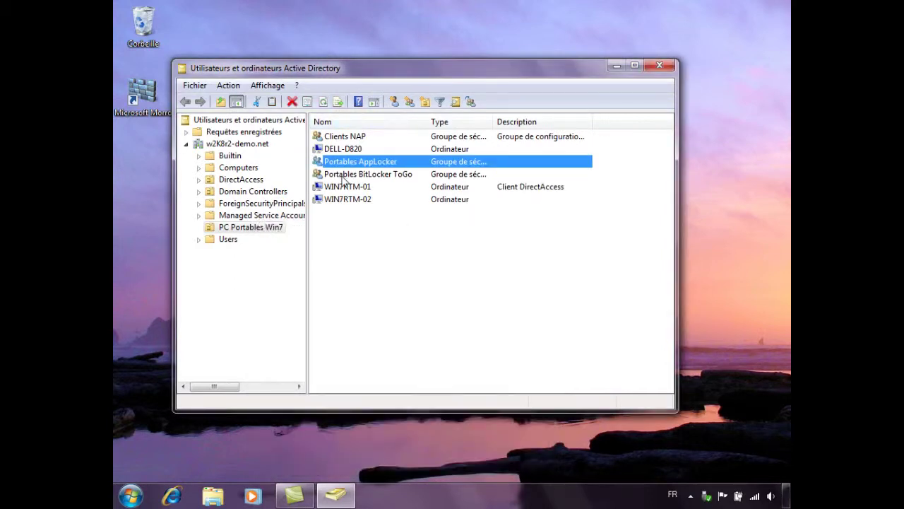
# - Add the computer Dell-d820 as a member of the Portables AppLocker group, including computers in the object types searched
pyautogui.doubleClick(365, 164)
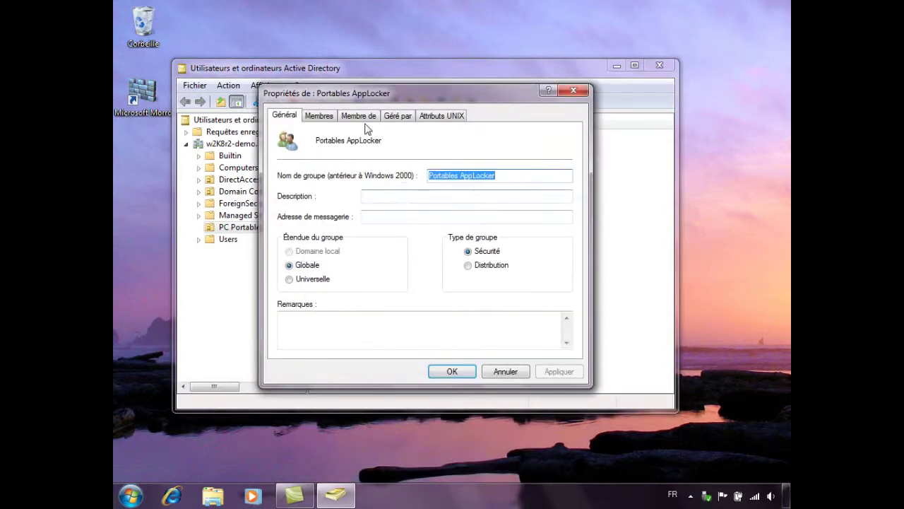
pyautogui.click(321, 115)
pyautogui.click(300, 332)
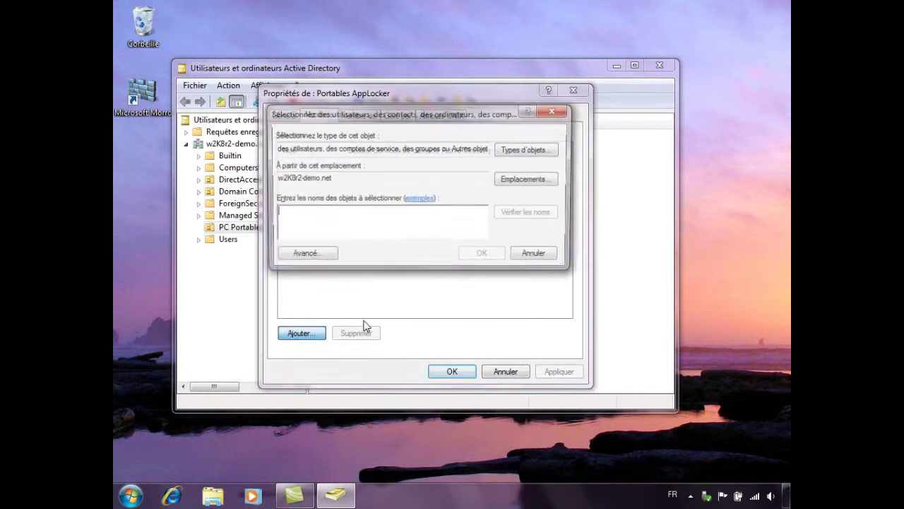
pyautogui.write('DE')
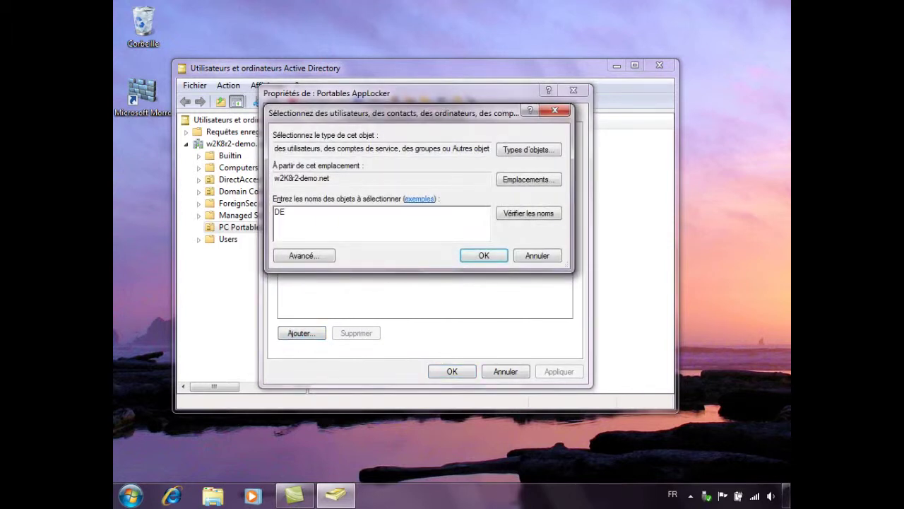
pyautogui.press('BackSpace')
pyautogui.write('ell-d820')
pyautogui.click(538, 149)
pyautogui.click(290, 224)
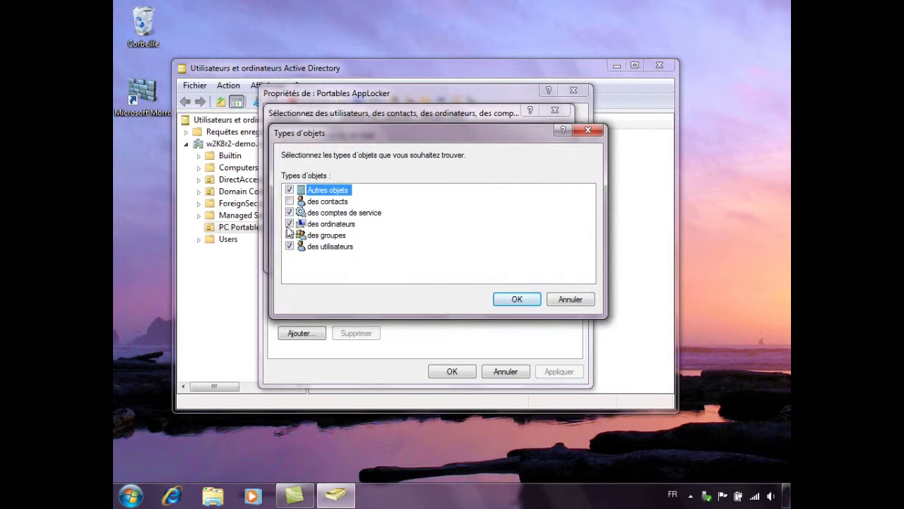
pyautogui.click(510, 299)
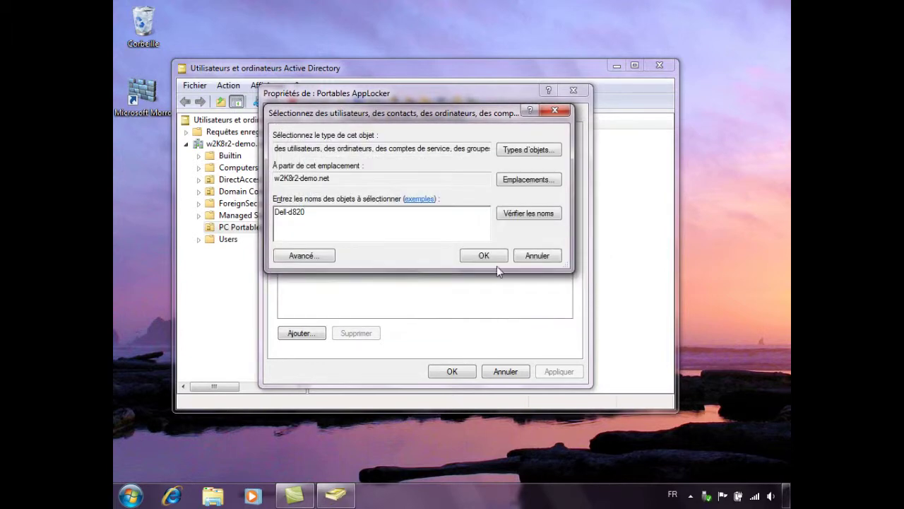
pyautogui.click(483, 254)
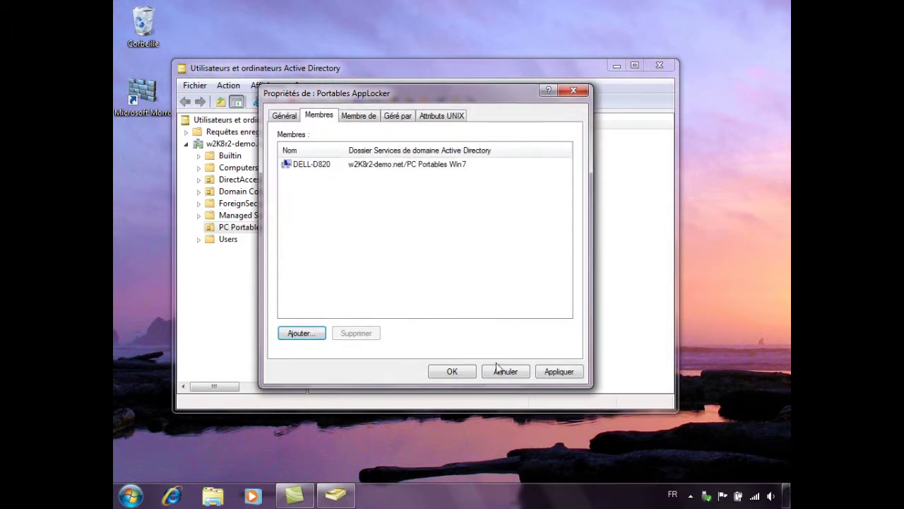
pyautogui.click(464, 372)
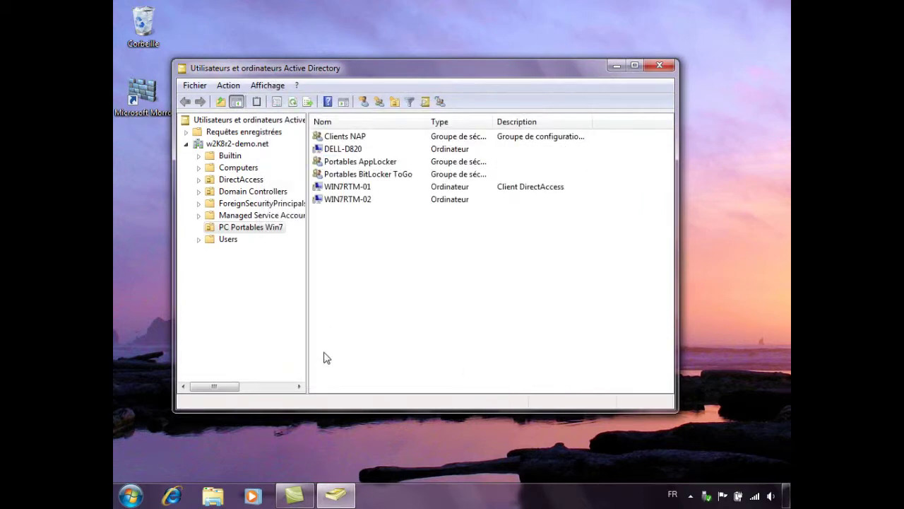
# - Close the Active Directory console and open Gestion des stratégies de groupe
pyautogui.click(657, 65)
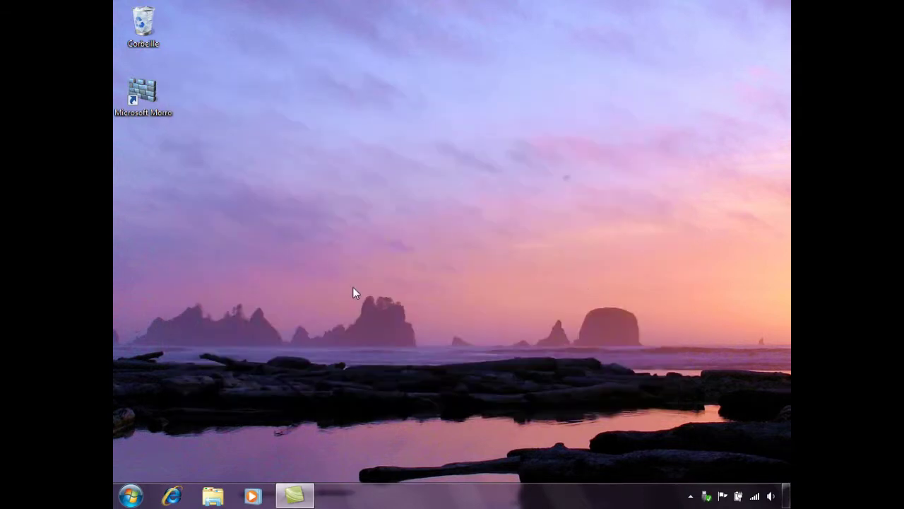
pyautogui.click(117, 492)
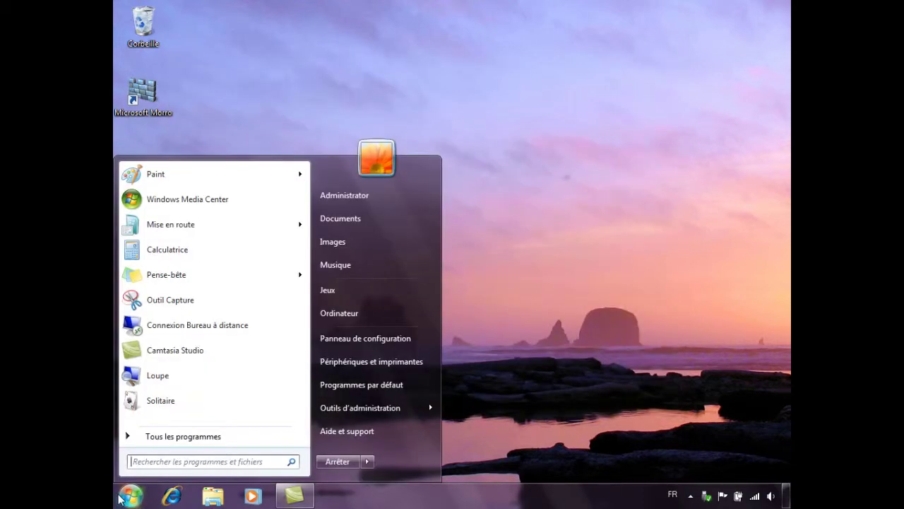
pyautogui.write('gestion des')
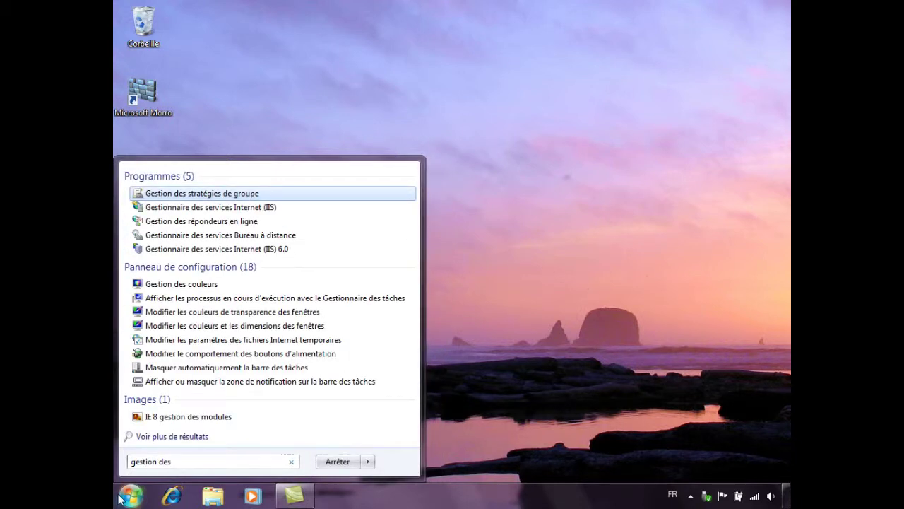
pyautogui.press('Return')
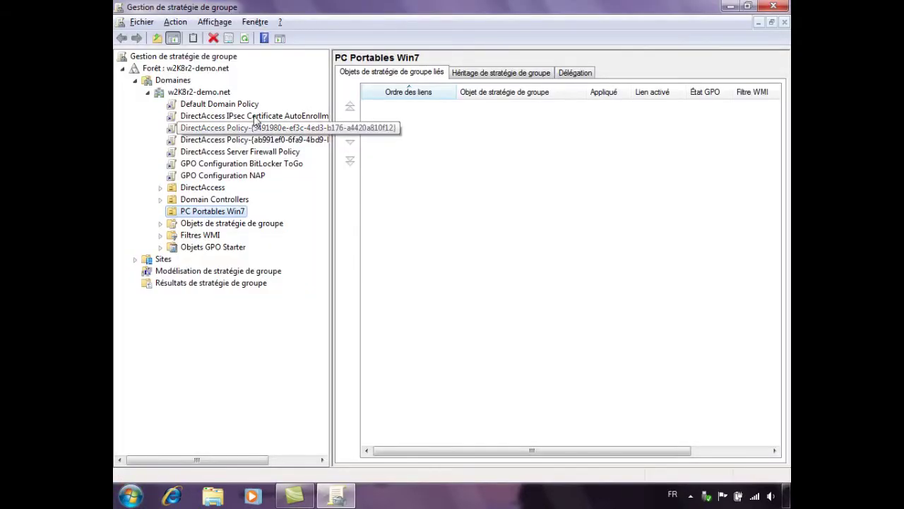
# - Create a GPO named GPO Configuration AppLocker linked to the w2K8r2-demo.net domain
pyautogui.click(207, 96)
pyautogui.rightClick(207, 98)
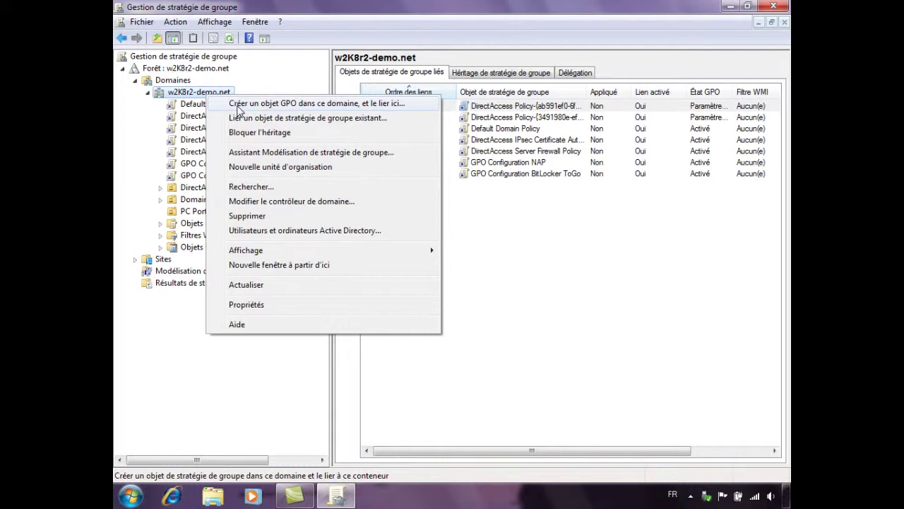
pyautogui.click(239, 110)
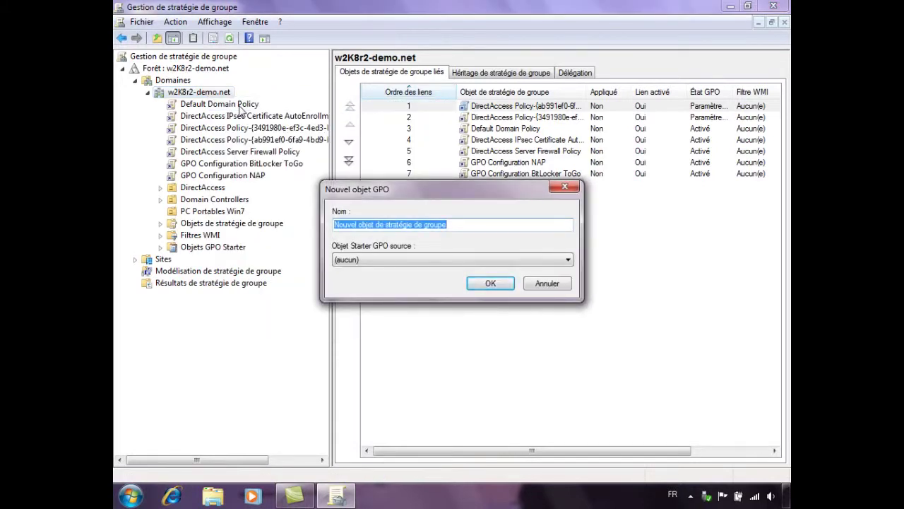
pyautogui.write('GPO ')
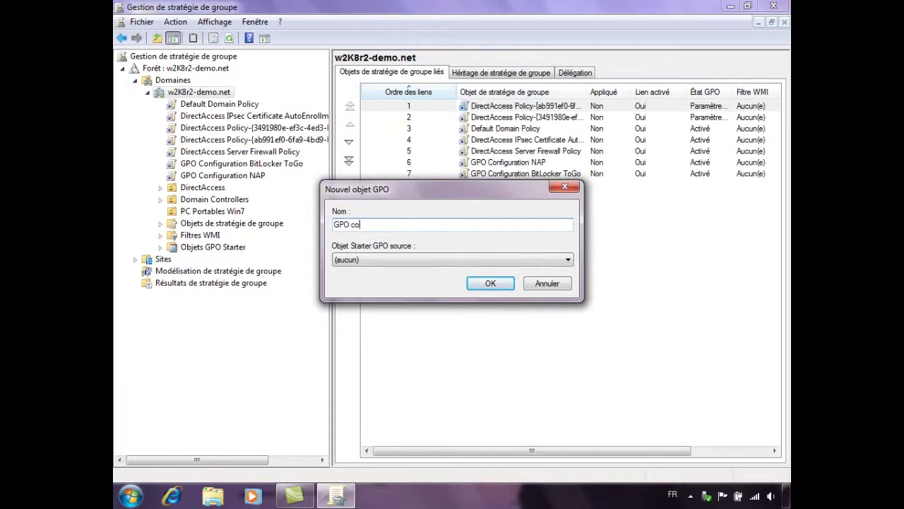
pyautogui.write('Configuration AppLocker')
pyautogui.press('Return')
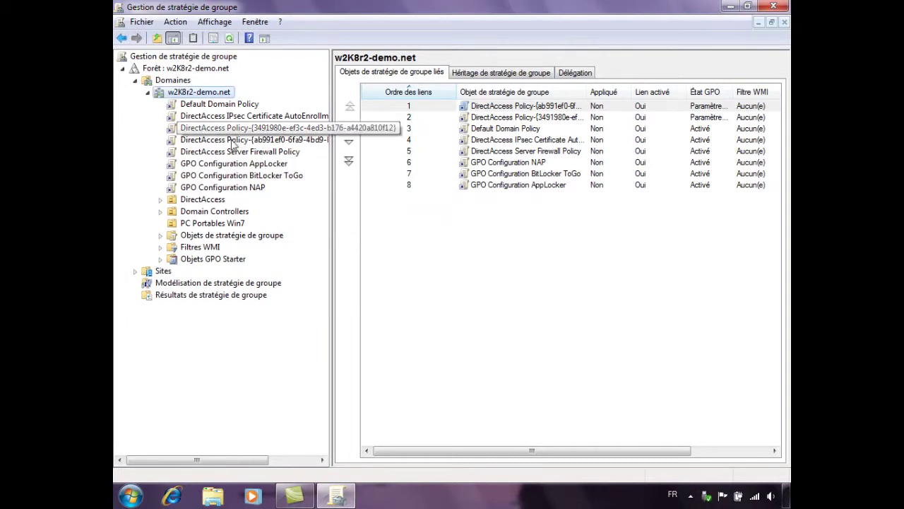
# - Remove Authenticated Users from the security filtering of GPO Configuration AppLocker, and stop the GPO link notice from showing again
pyautogui.click(231, 165)
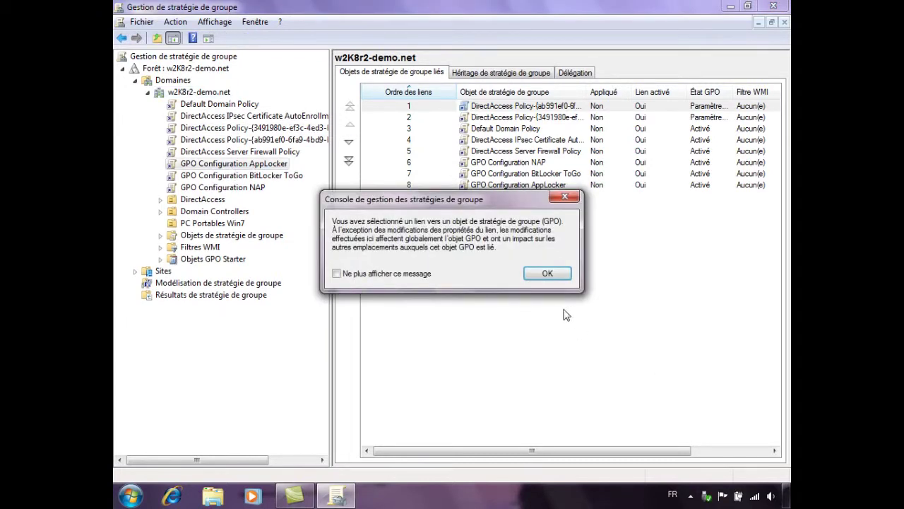
pyautogui.click(398, 277)
pyautogui.click(548, 273)
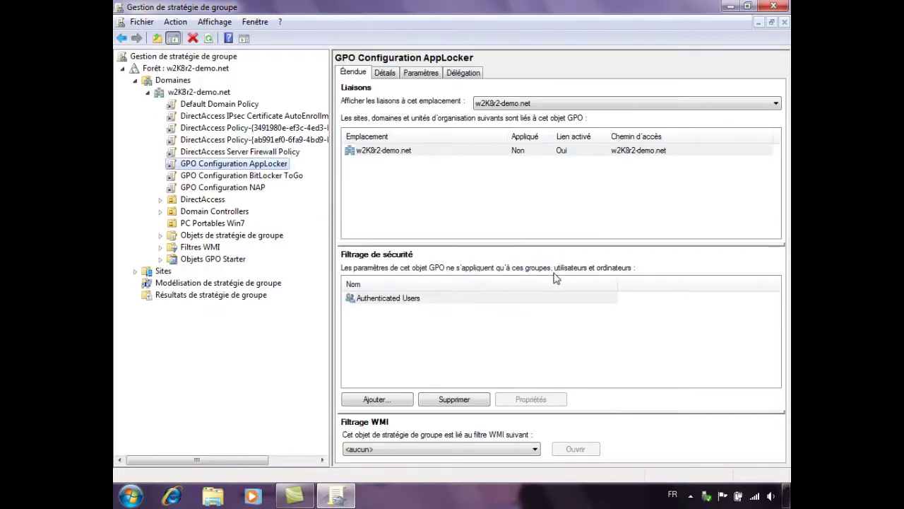
pyautogui.click(407, 301)
pyautogui.click(456, 402)
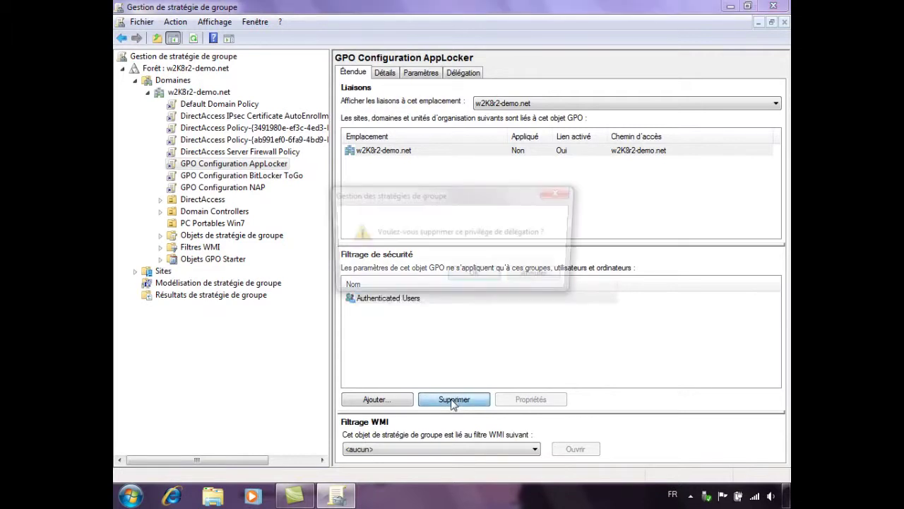
pyautogui.click(477, 279)
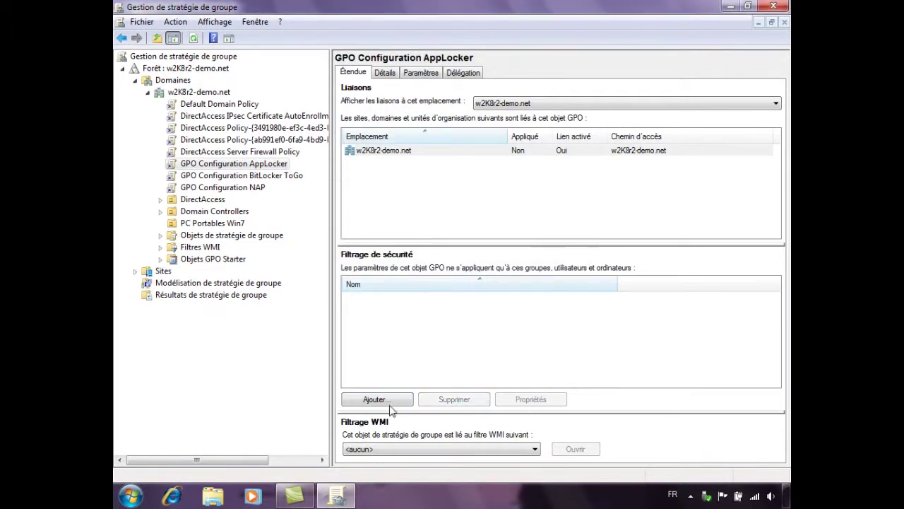
# - Add the Portables AppLocker group to the GPO's security filtering after checking its name
pyautogui.click(385, 401)
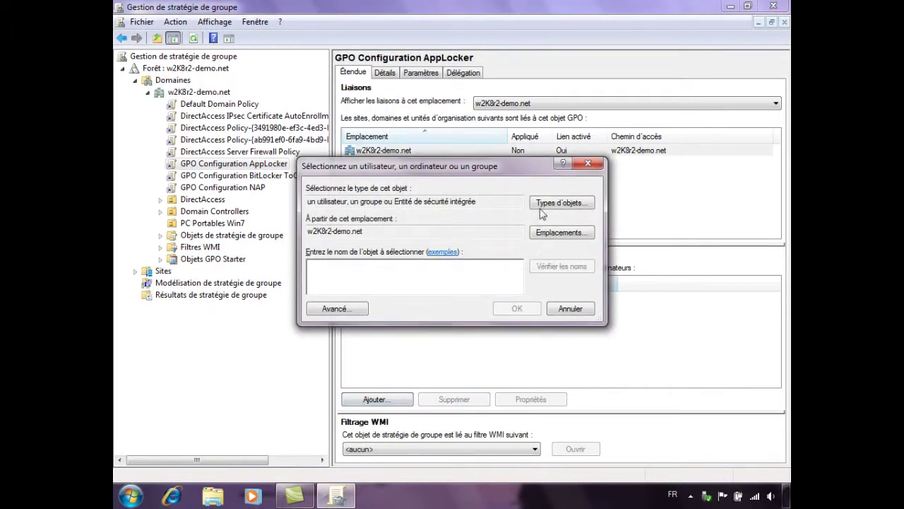
pyautogui.write('Por')
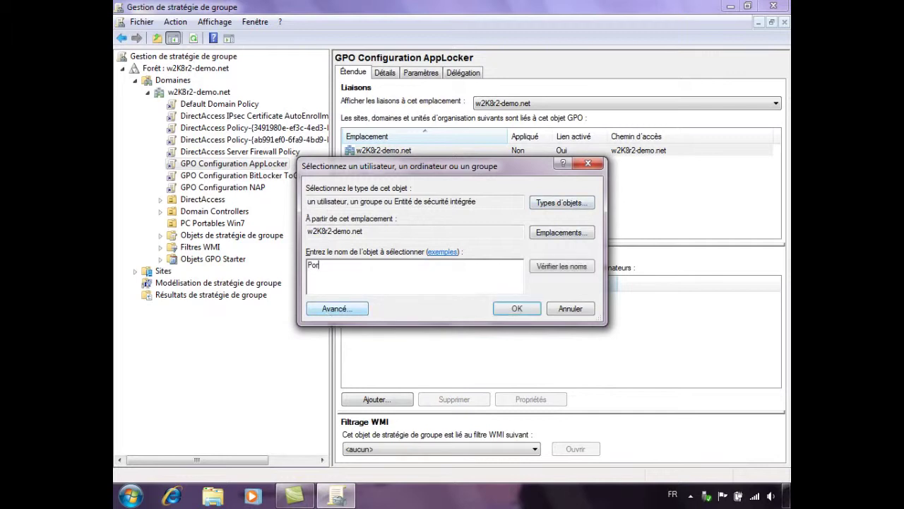
pyautogui.write('tables')
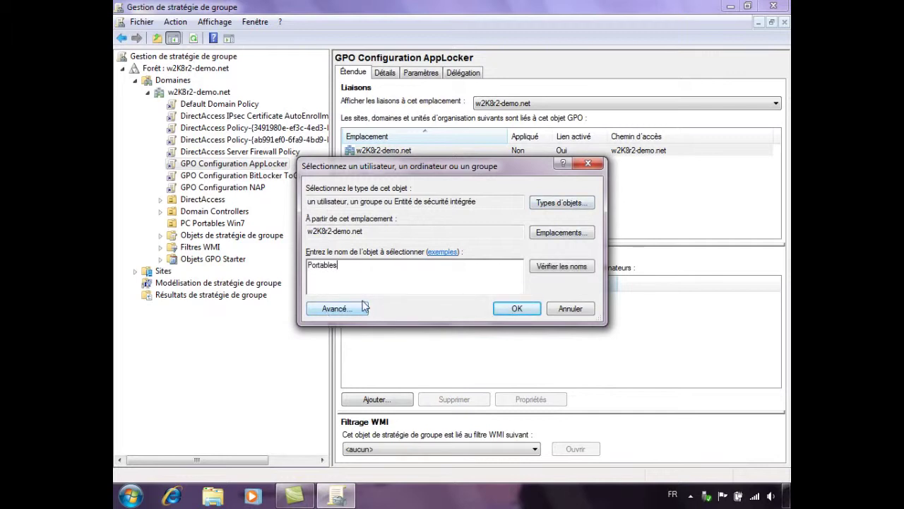
pyautogui.write(' AppLocker')
pyautogui.click(563, 269)
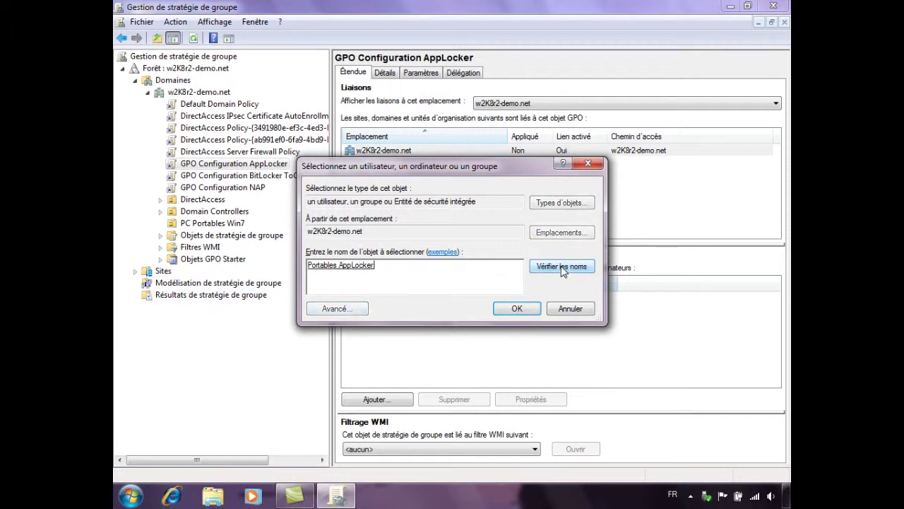
pyautogui.click(519, 309)
pyautogui.click(494, 323)
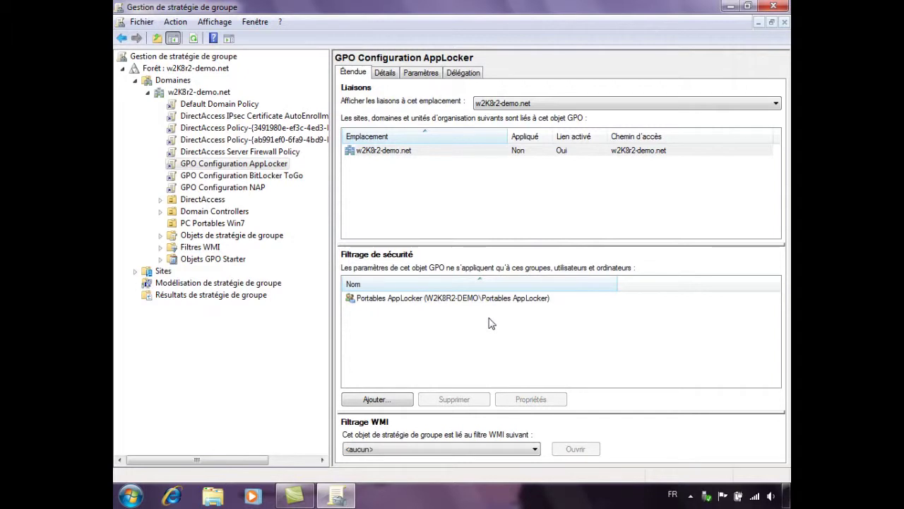
# - Open GPO Configuration AppLocker for editing and maximize the policy editor window
pyautogui.click(229, 152)
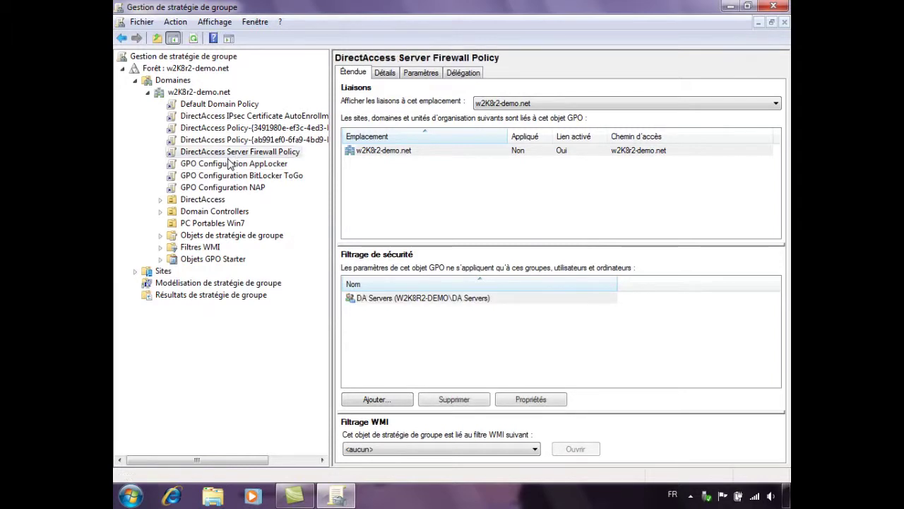
pyautogui.click(229, 164)
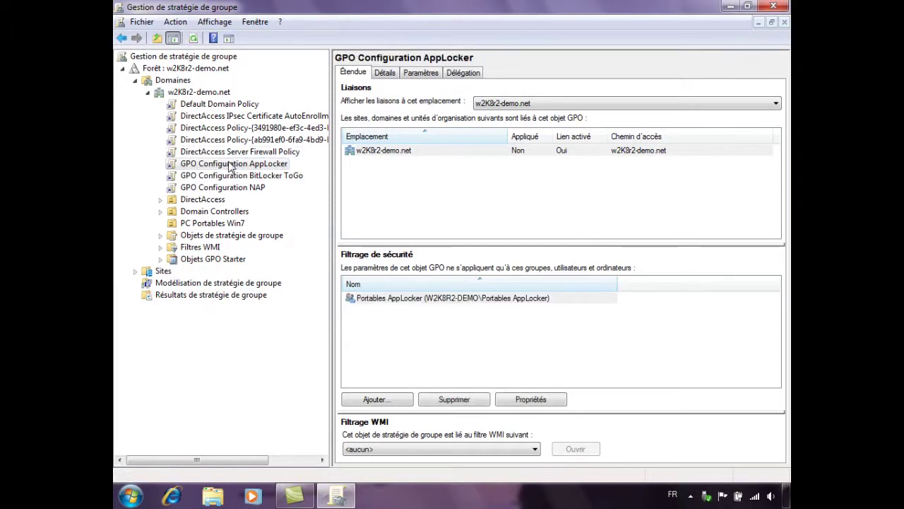
pyautogui.rightClick(230, 166)
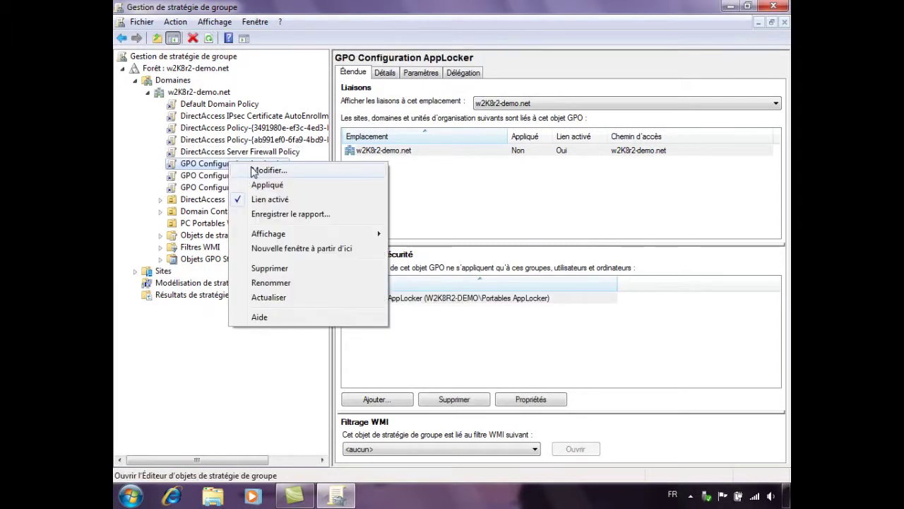
pyautogui.click(253, 171)
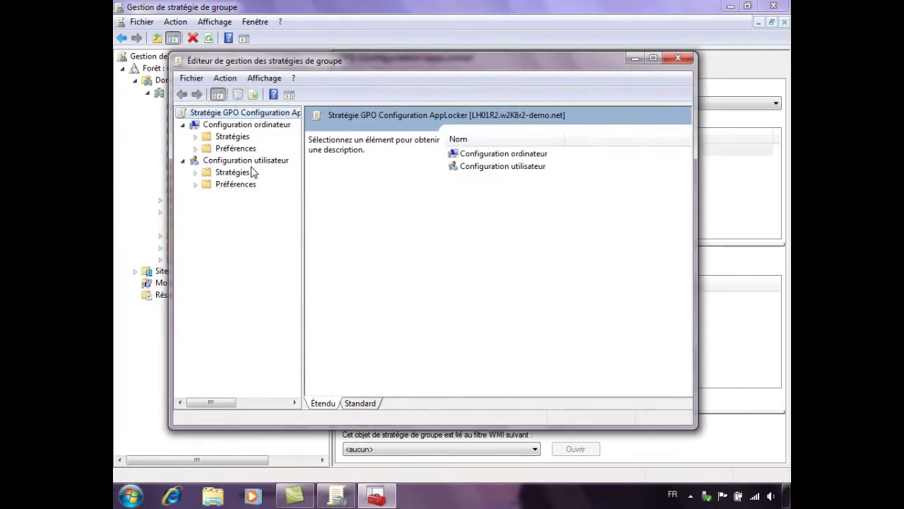
pyautogui.click(651, 59)
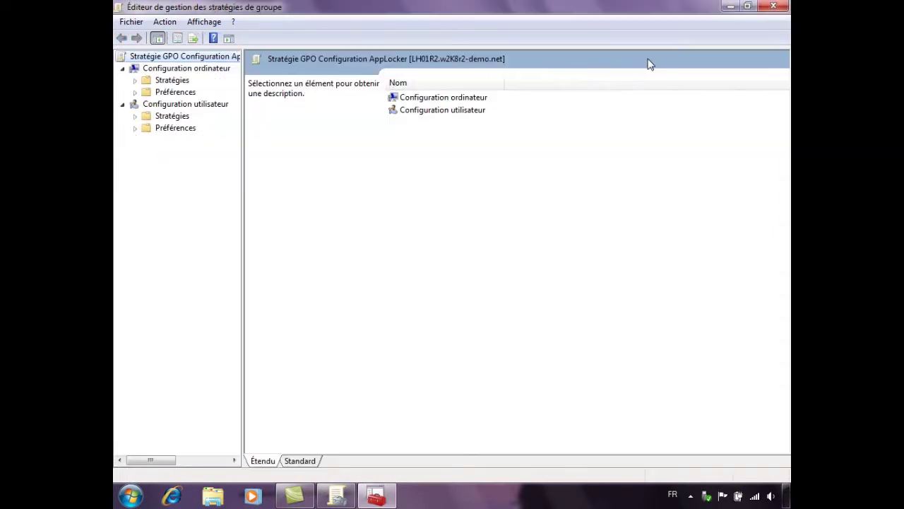
# - Expand the computer configuration policies down to Paramètres Windows > Paramètres de sécurité, widening the tree so the names are readable
pyautogui.click(135, 80)
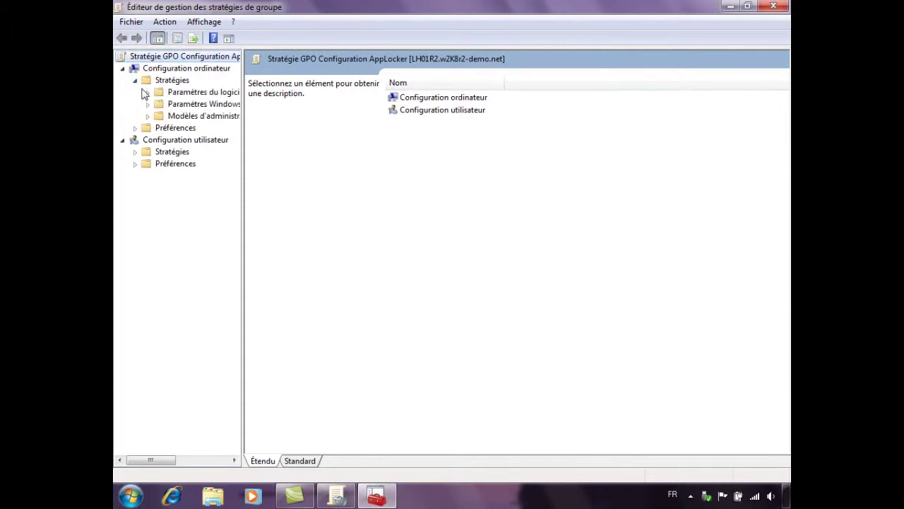
pyautogui.click(147, 104)
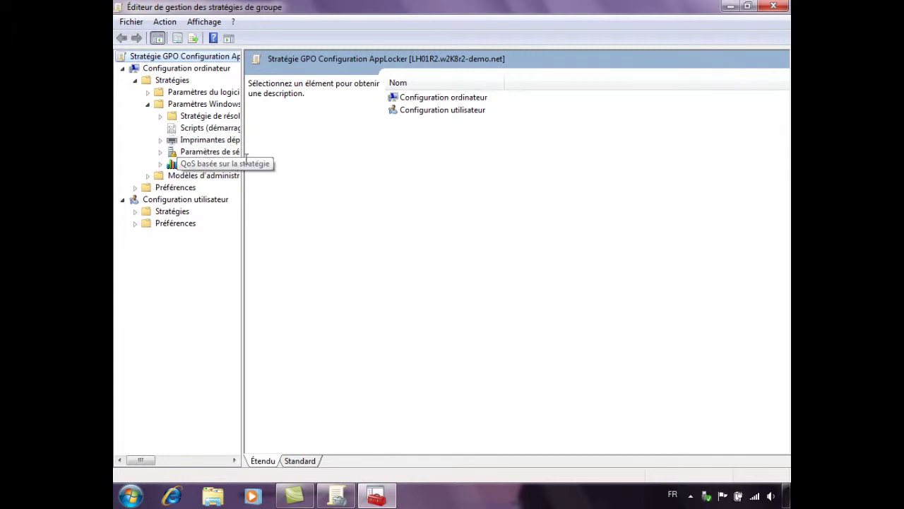
pyautogui.moveTo(244, 155); pyautogui.dragTo(324, 156)
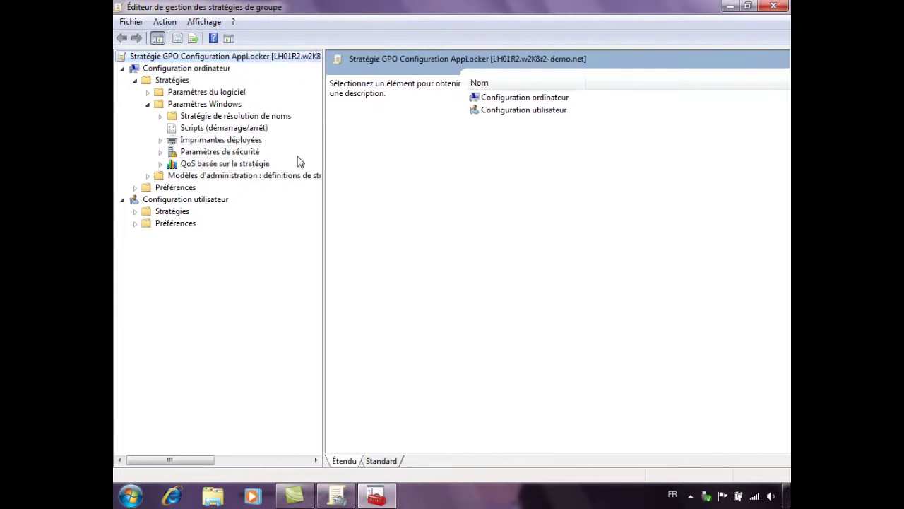
pyautogui.click(149, 104)
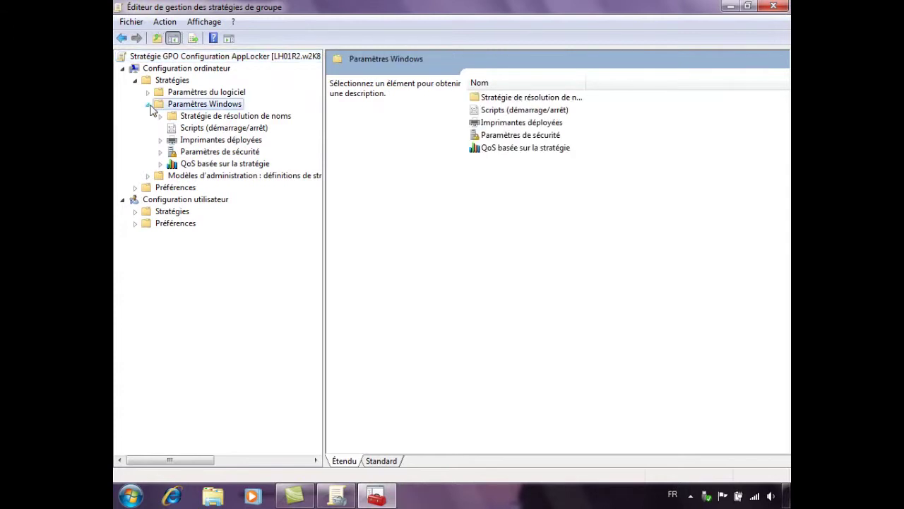
pyautogui.click(160, 152)
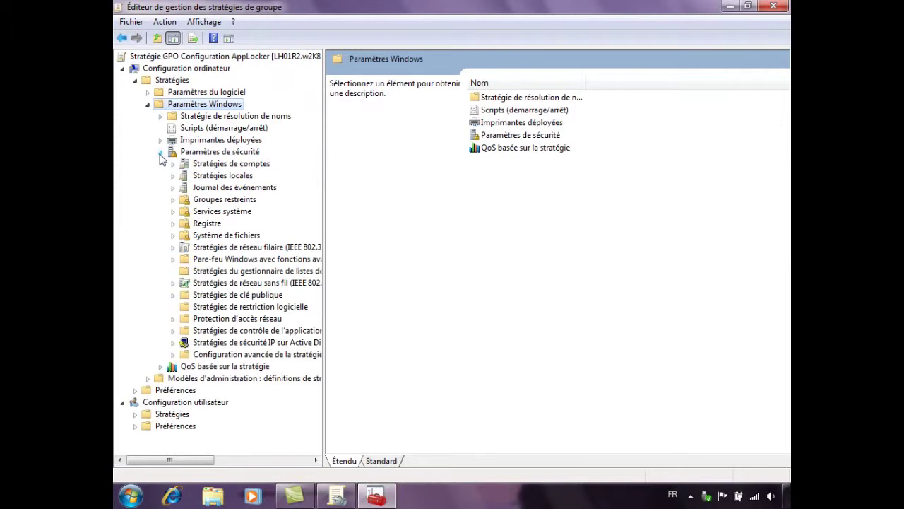
# - Open and expand the AppLocker node under Stratégies de contrôle de l'application
pyautogui.click(243, 310)
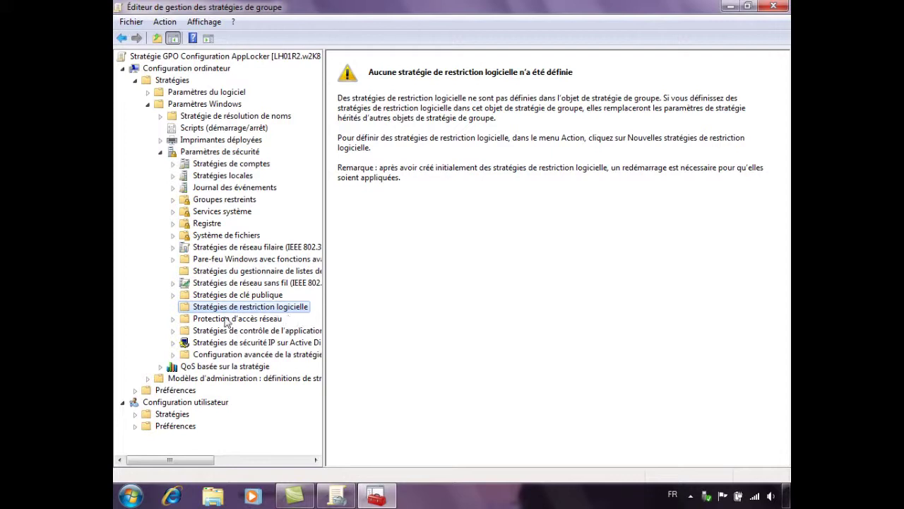
pyautogui.click(260, 331)
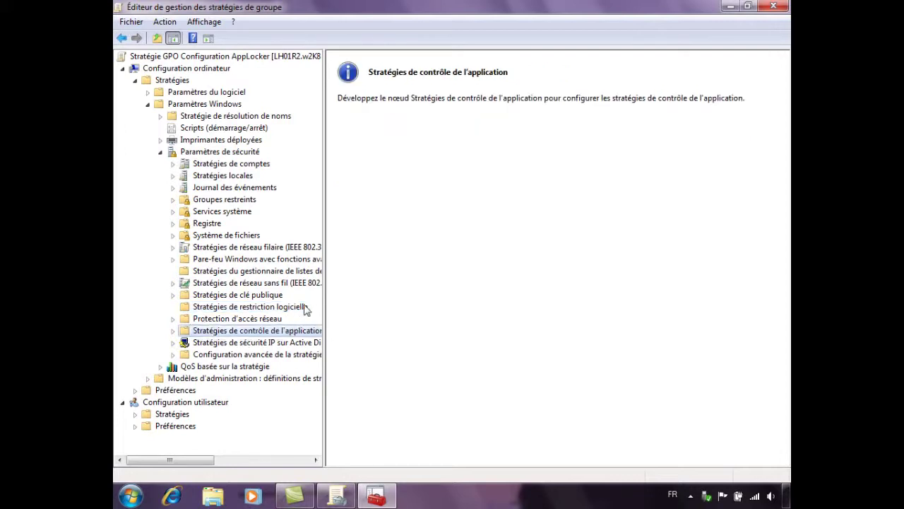
pyautogui.moveTo(324, 299); pyautogui.dragTo(371, 299)
pyautogui.click(174, 331)
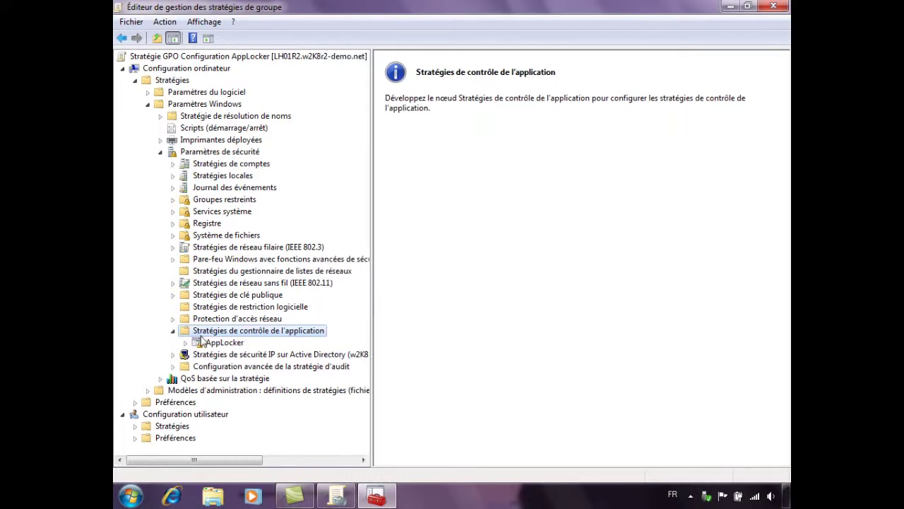
pyautogui.click(189, 343)
pyautogui.click(186, 343)
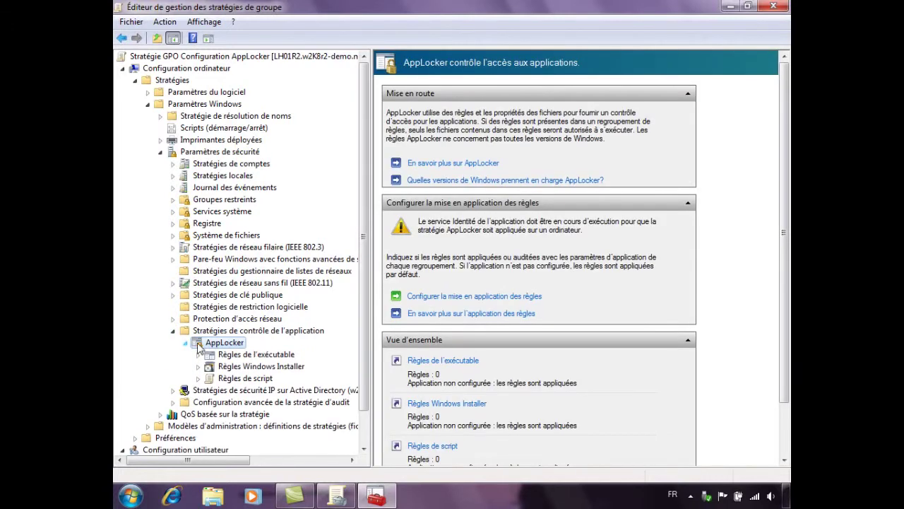
# - Create the default AppLocker rules for executables and widen the rule list's Action and Utilisateur columns
pyautogui.click(243, 355)
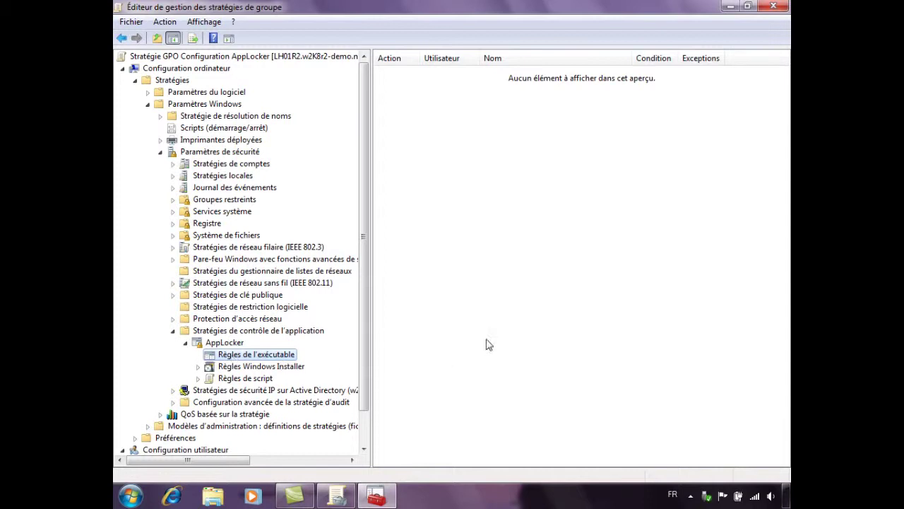
pyautogui.rightClick(277, 357)
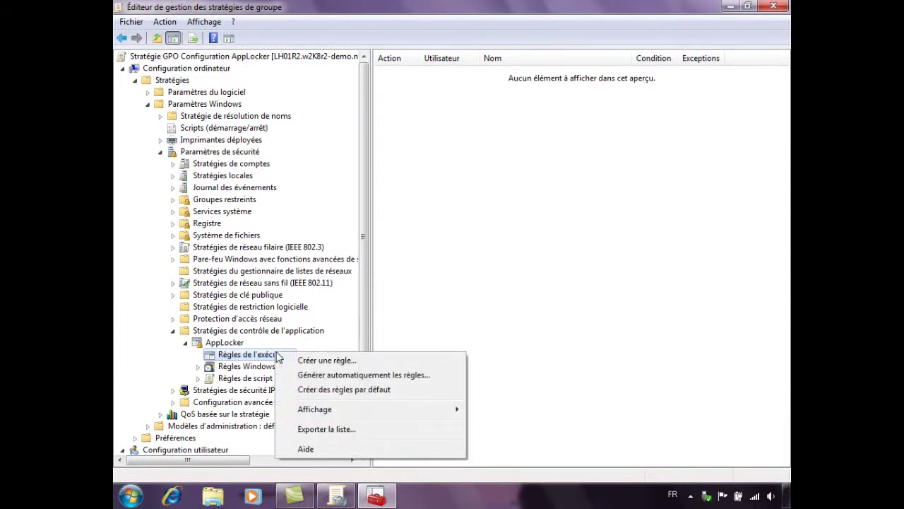
pyautogui.click(345, 391)
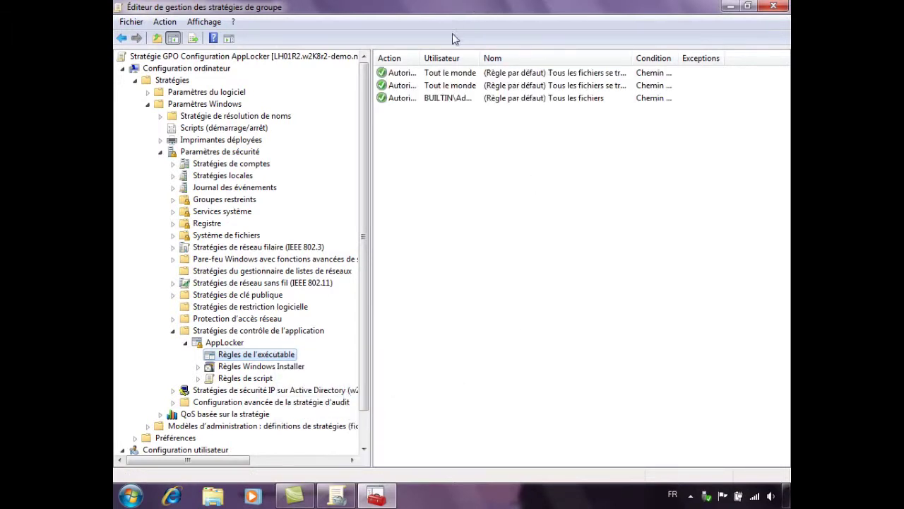
pyautogui.moveTo(422, 58)
pyautogui.mouseDown()
pyautogui.moveTo(474, 59)
pyautogui.moveTo(434, 59)
pyautogui.mouseUp()
pyautogui.moveTo(491, 58); pyautogui.dragTo(541, 58)
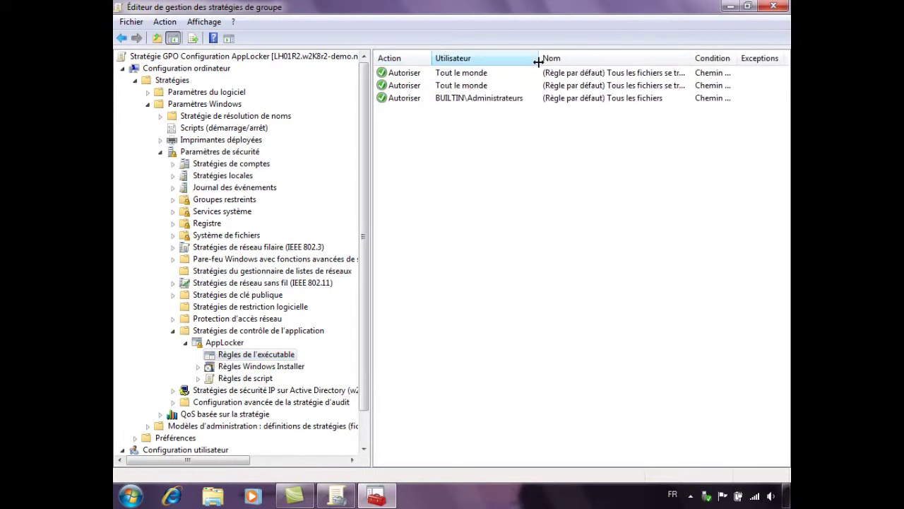
# - Open the default Program Files rule's properties and look at the matching Programmes folder on drive C in Windows Explorer
pyautogui.click(460, 72)
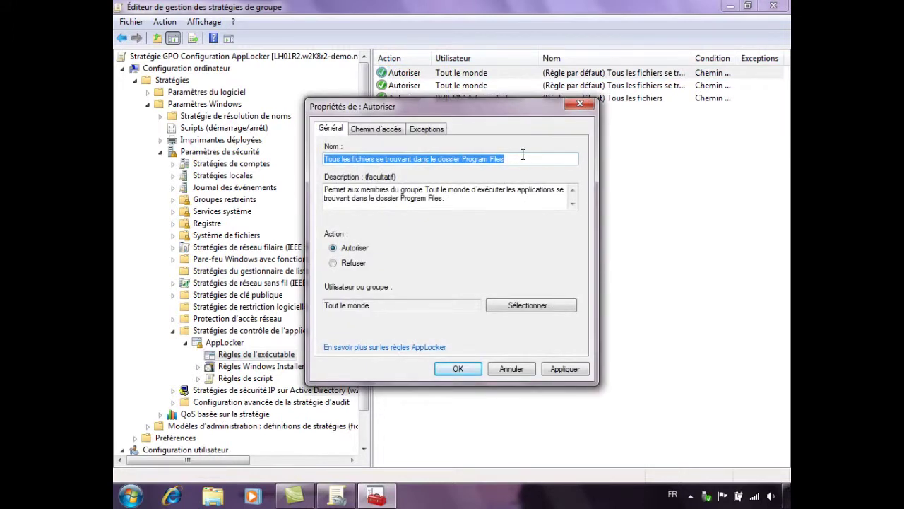
pyautogui.moveTo(522, 157); pyautogui.dragTo(462, 161)
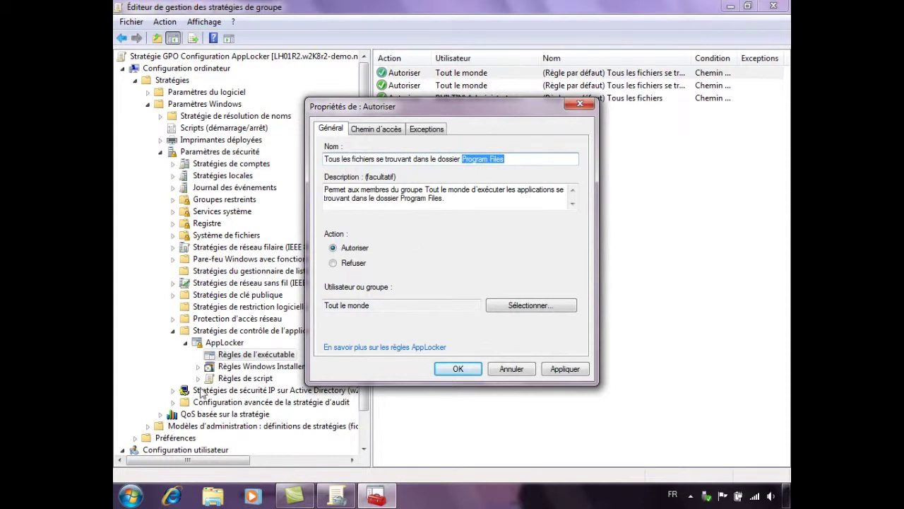
pyautogui.click(212, 497)
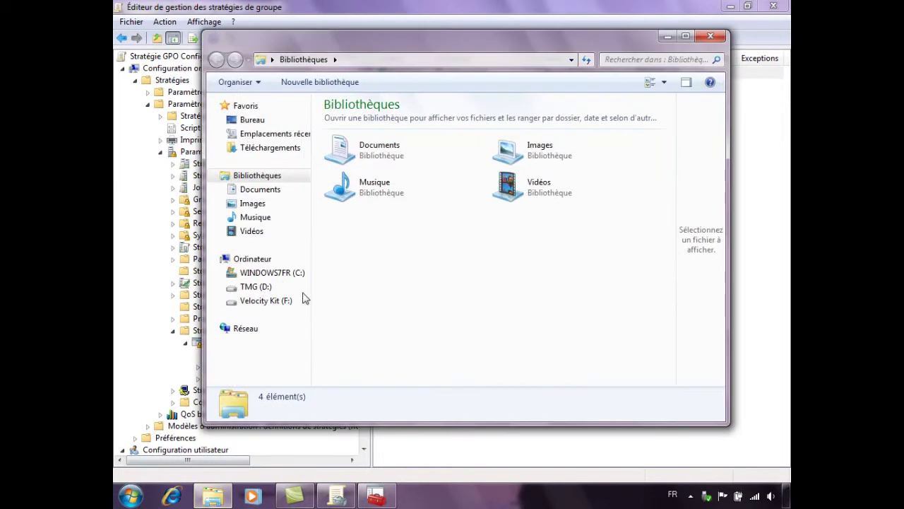
pyautogui.click(243, 272)
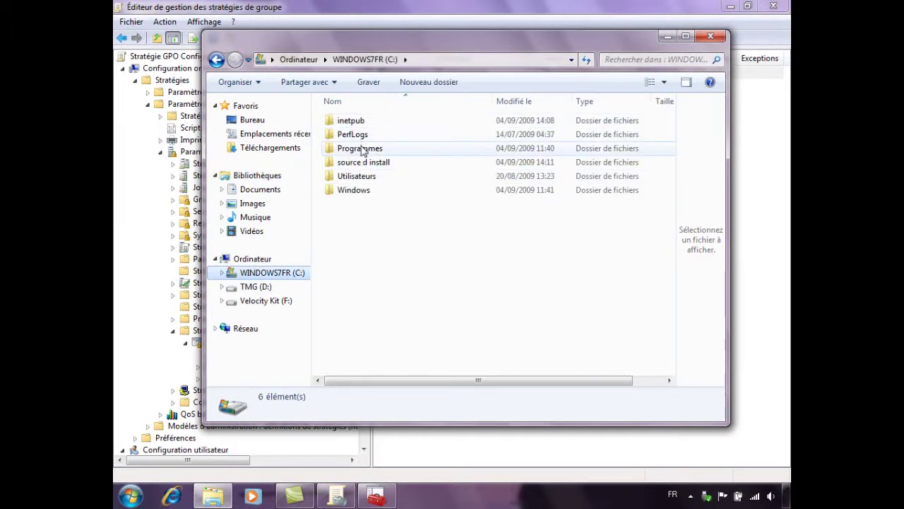
pyautogui.doubleClick(363, 149)
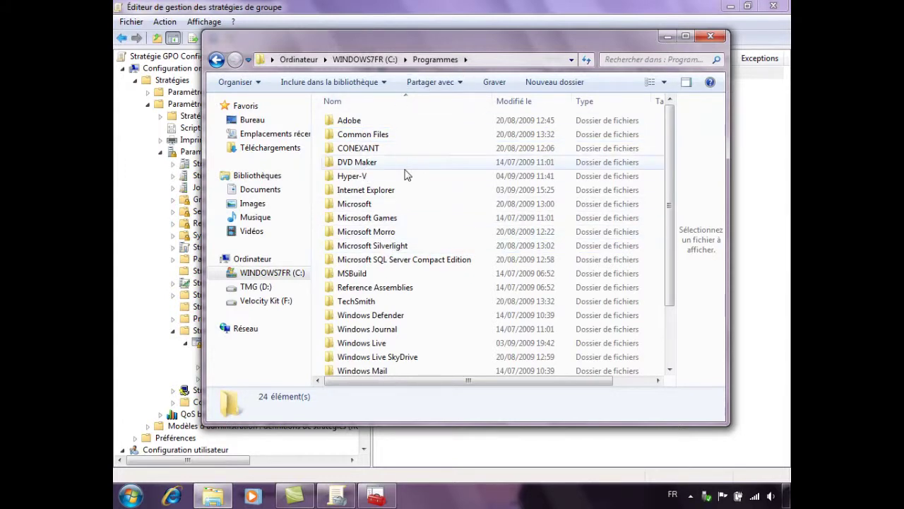
pyautogui.click(717, 41)
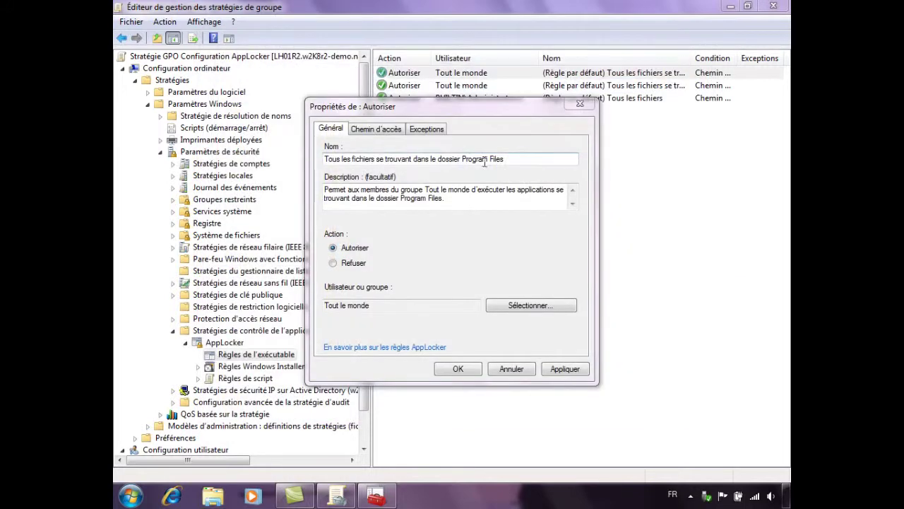
# - Review the Program Files rule's path, exceptions and assigned user group, and close its properties without changes
pyautogui.click(380, 131)
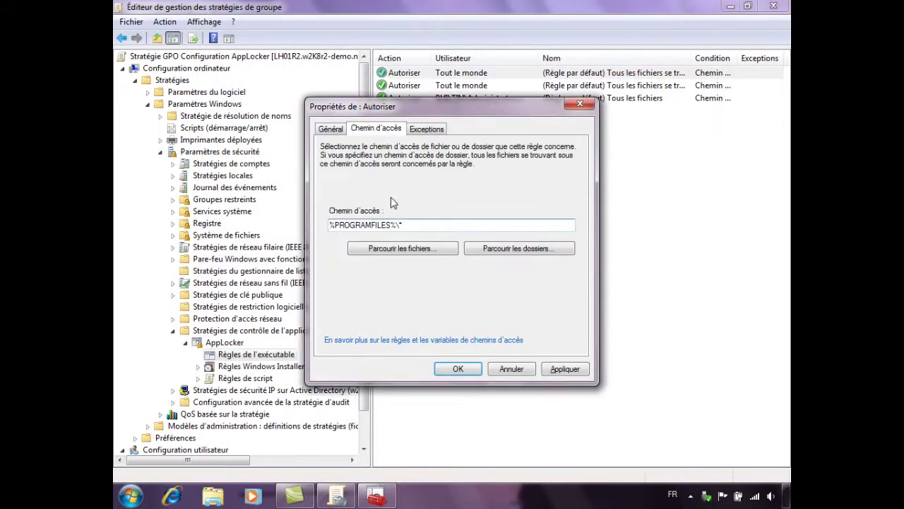
pyautogui.doubleClick(421, 226)
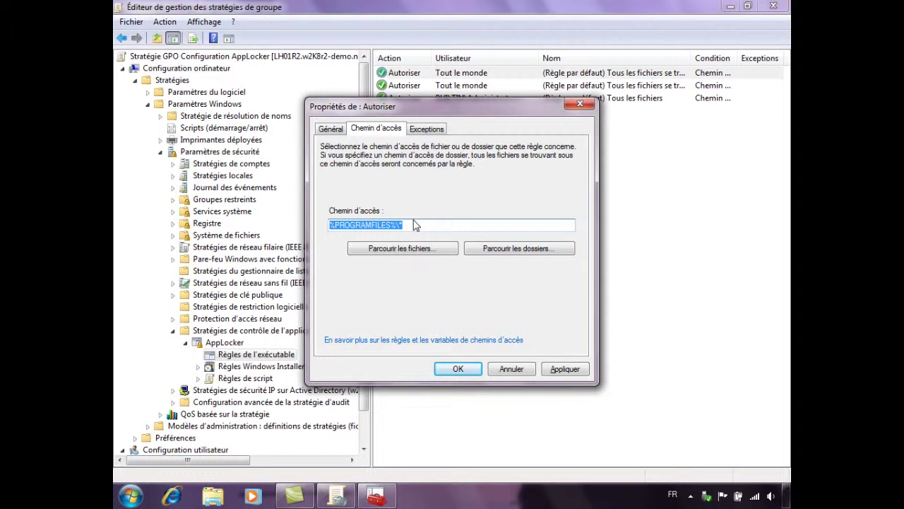
pyautogui.click(426, 131)
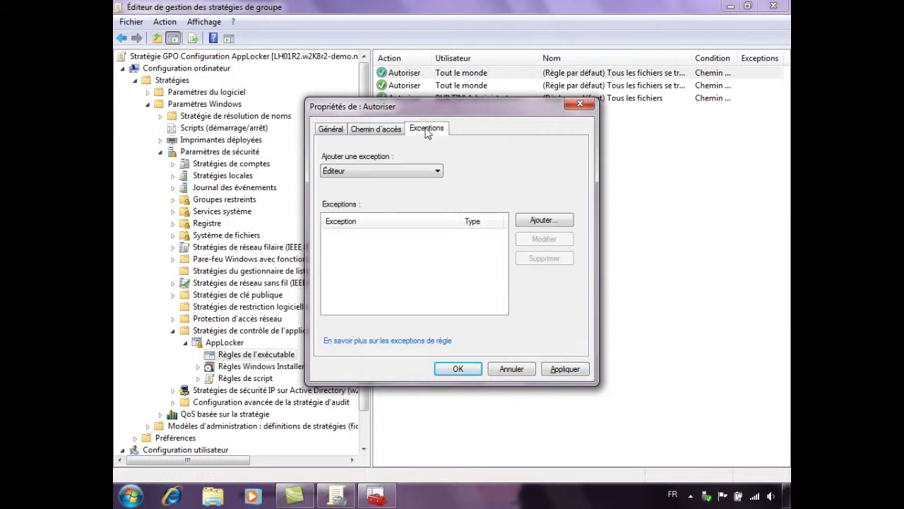
pyautogui.click(332, 130)
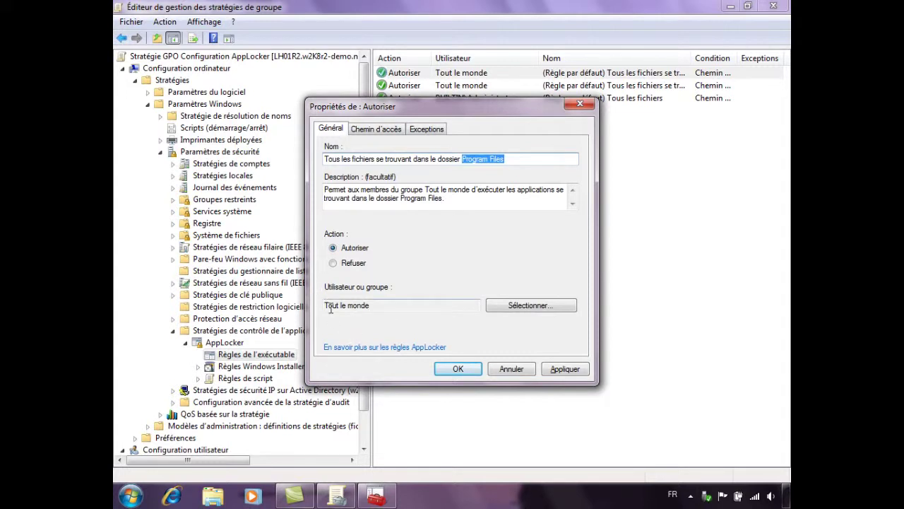
pyautogui.moveTo(332, 305); pyautogui.dragTo(395, 304)
pyautogui.click(504, 368)
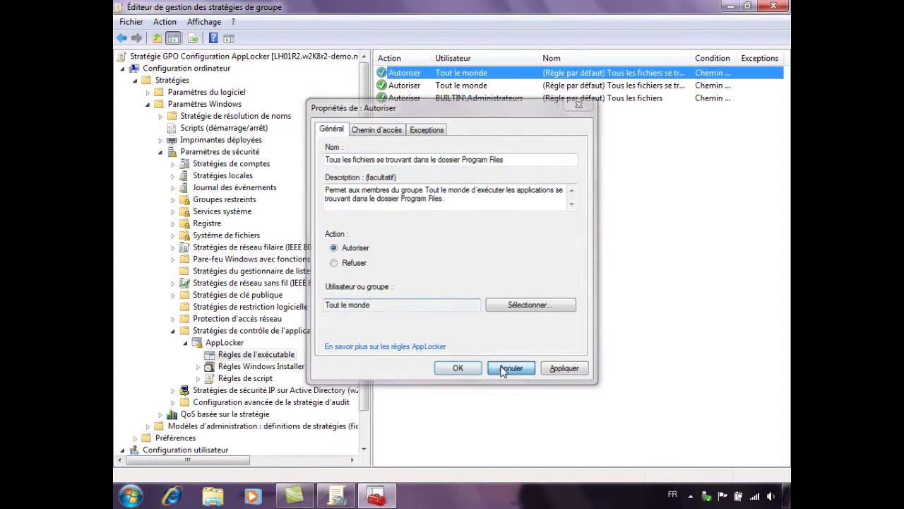
# - Review the default Windows folder rule's general settings and path without changing them, and select the BUILTIN\Administrateurs rule
pyautogui.click(459, 85)
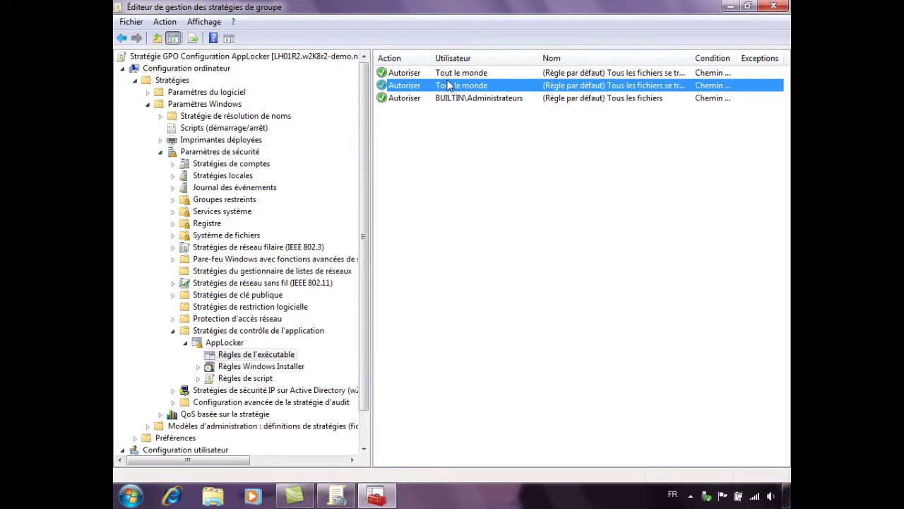
pyautogui.doubleClick(447, 88)
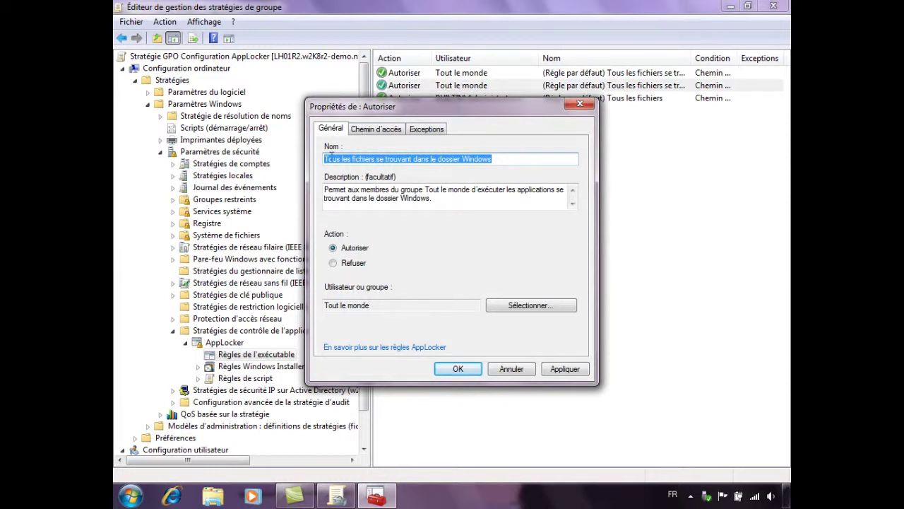
pyautogui.click(378, 132)
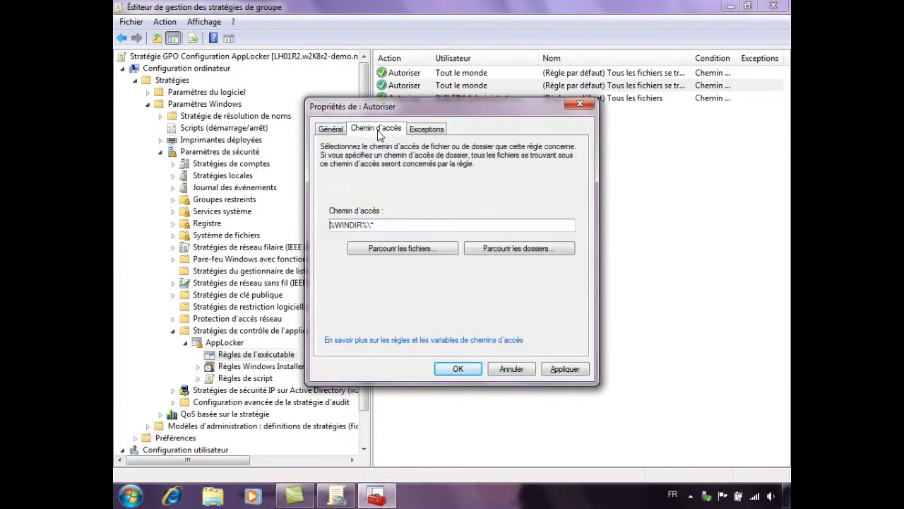
pyautogui.click(330, 129)
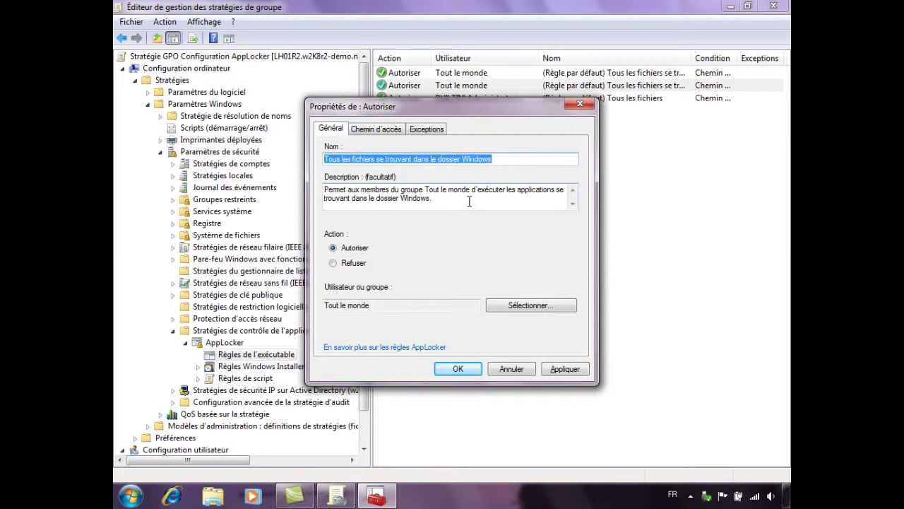
pyautogui.click(517, 370)
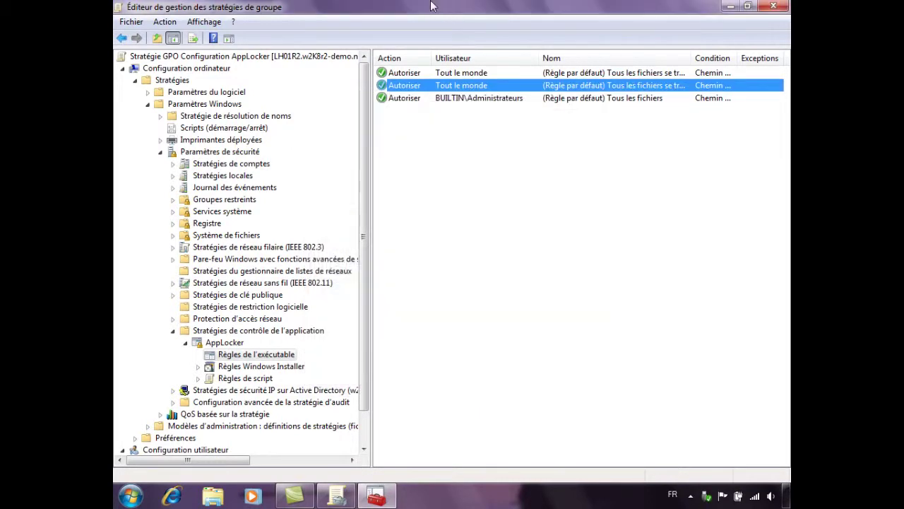
pyautogui.click(417, 99)
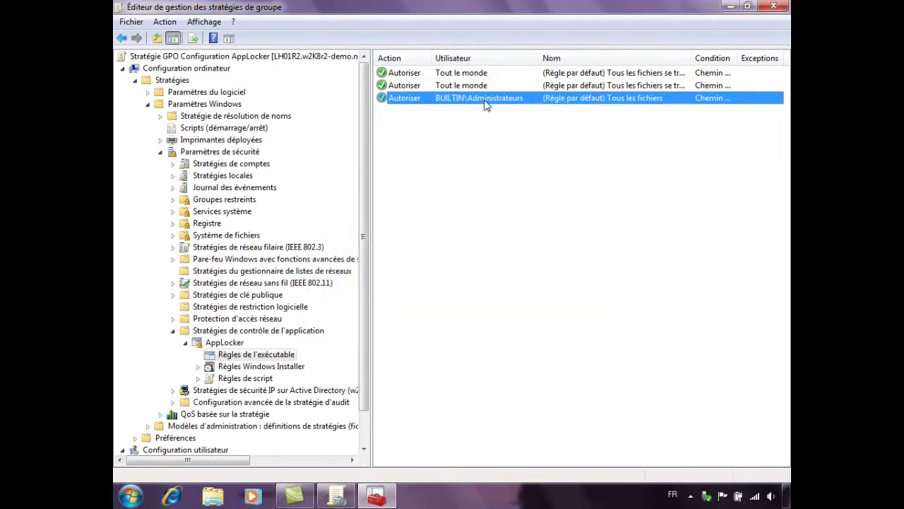
# - Review the BUILTIN\Administrateurs rule's general settings and access path, and close its properties without changes
pyautogui.doubleClick(485, 100)
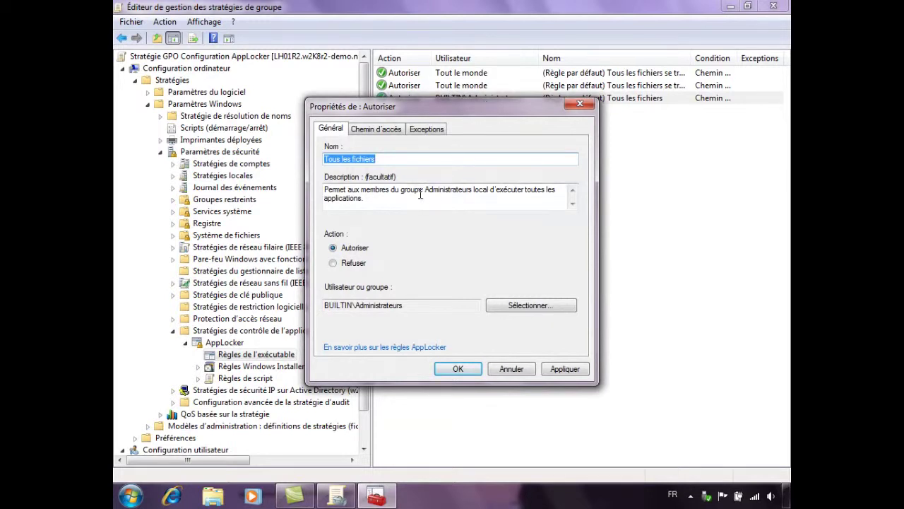
pyautogui.click(380, 130)
pyautogui.doubleClick(338, 228)
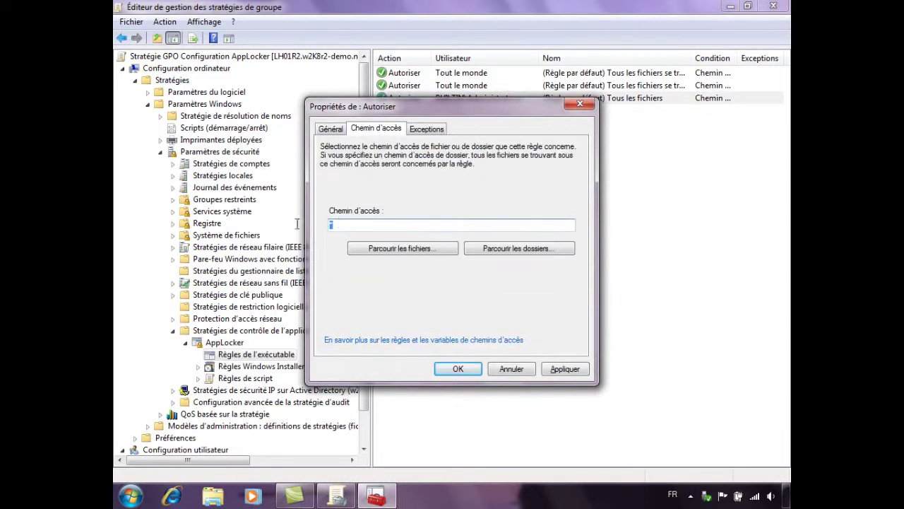
pyautogui.click(509, 371)
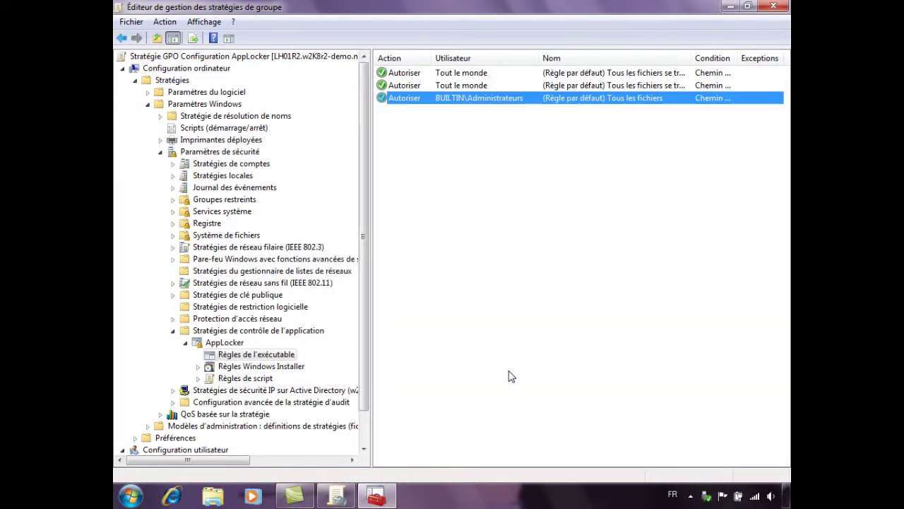
# - Delete all three default rules from the executable rules list
pyautogui.click(511, 375)
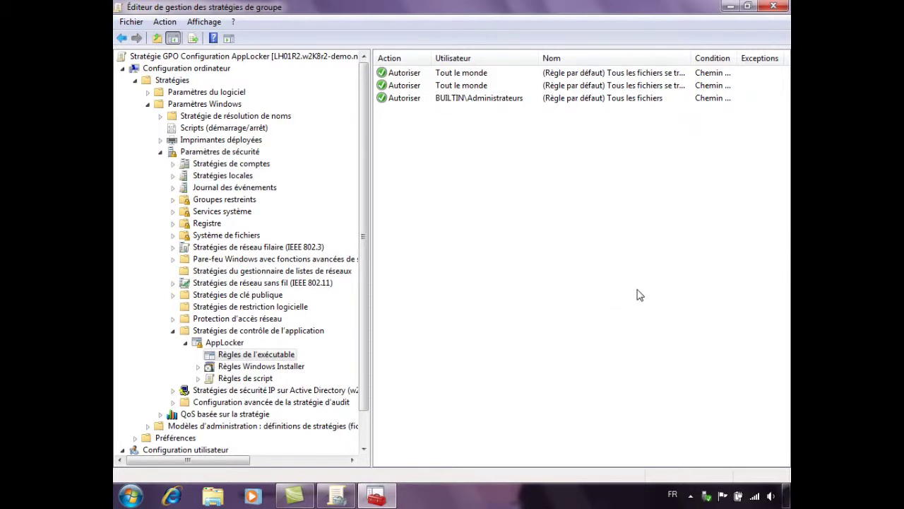
pyautogui.moveTo(638, 294); pyautogui.dragTo(410, 86)
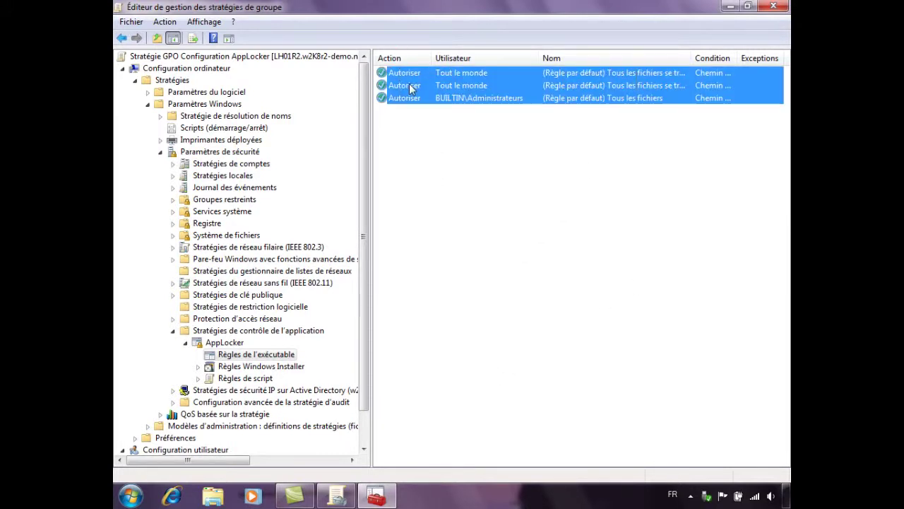
pyautogui.press('Delete')
pyautogui.press('Left')
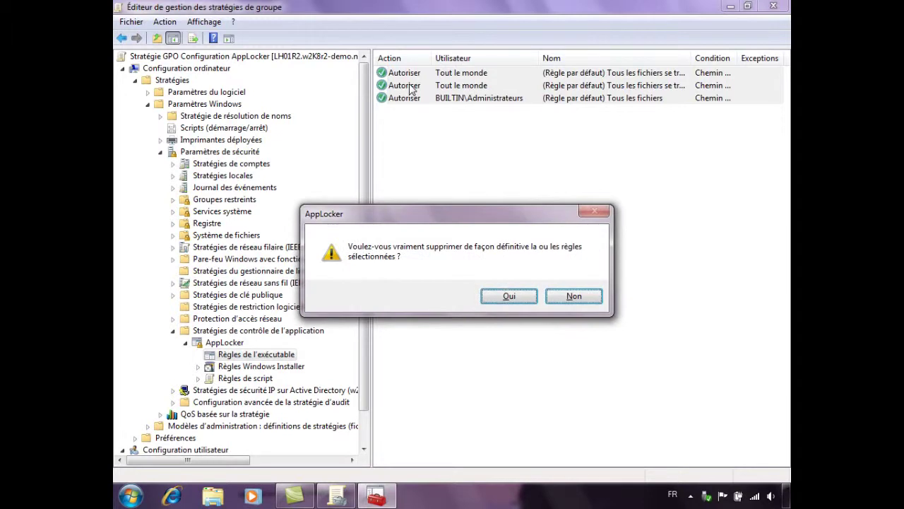
pyautogui.press('Return')
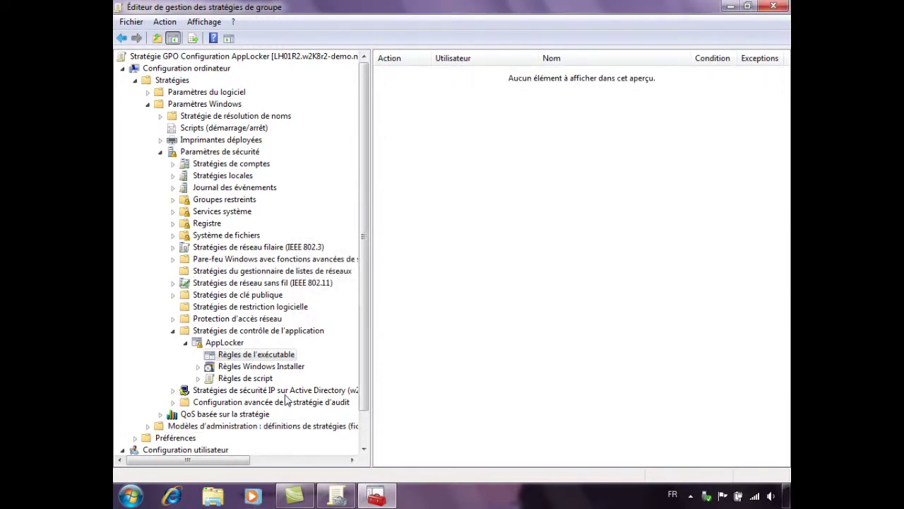
# - Analyse C:\Program Files to generate executable rules automatically for Tout le monde, with publisher rules for signed files and file hash for unsigned ones
pyautogui.rightClick(250, 360)
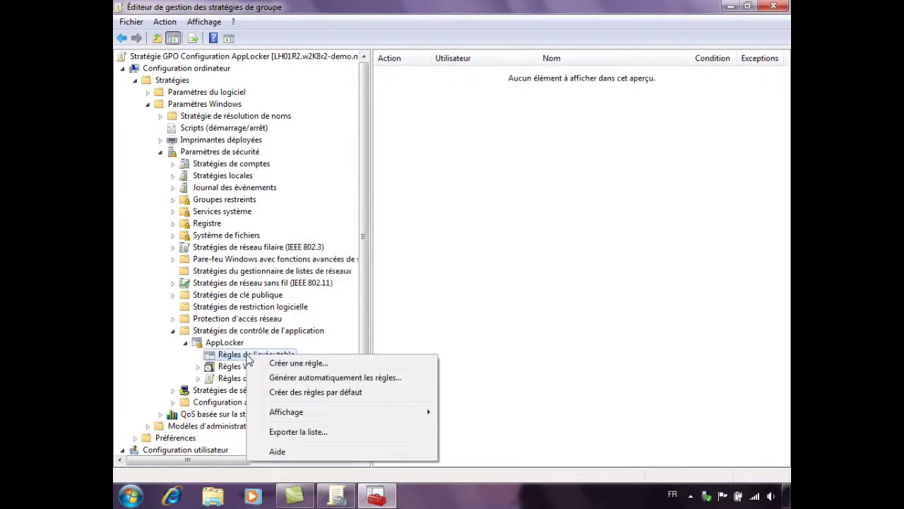
pyautogui.click(366, 378)
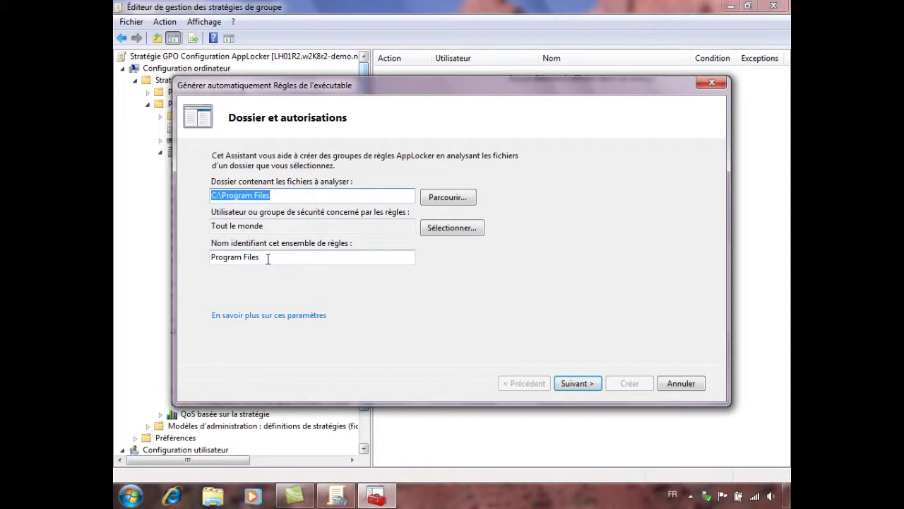
pyautogui.click(575, 384)
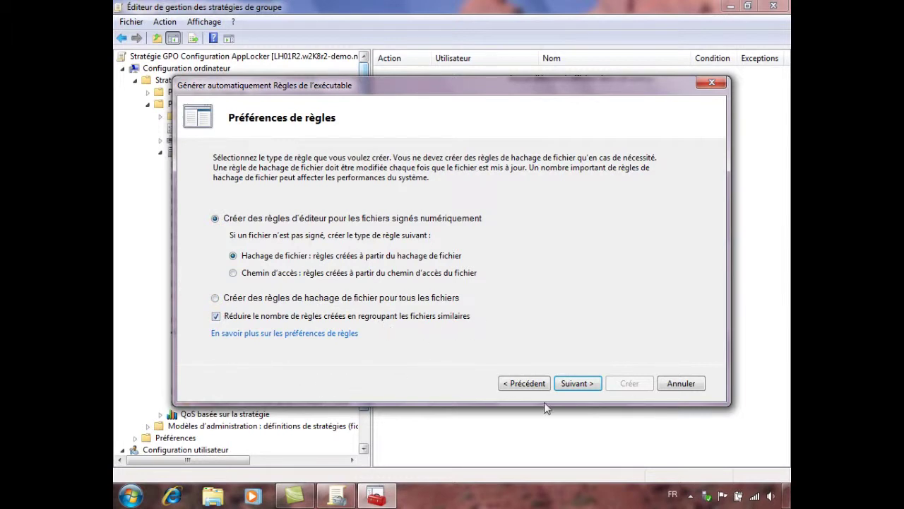
pyautogui.click(586, 383)
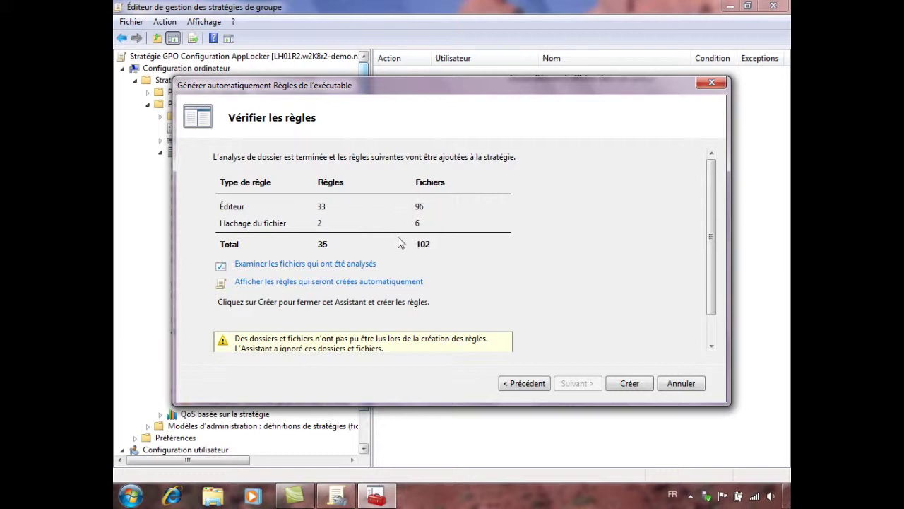
# - Examine the list of analysed files through to the Adobe Reader entries, enlarging the window and widening the Éditeur column
pyautogui.click(329, 271)
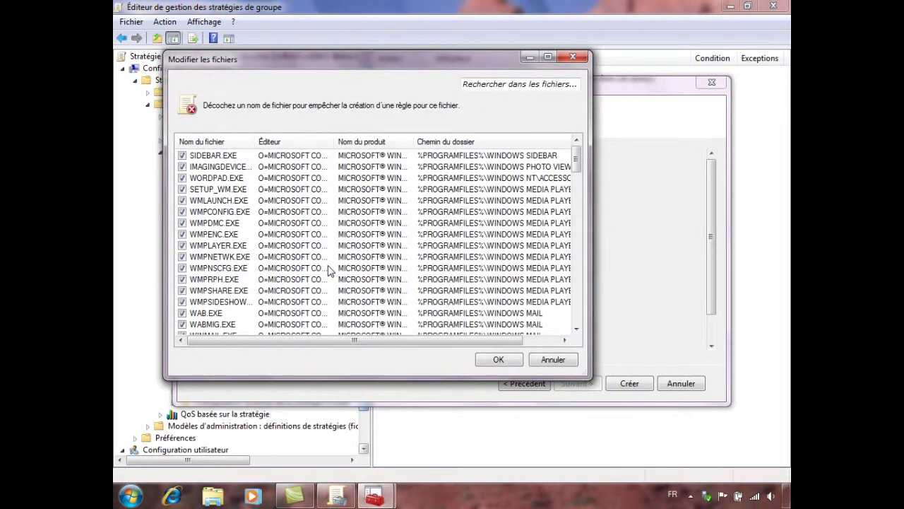
pyautogui.moveTo(590, 379); pyautogui.dragTo(669, 411)
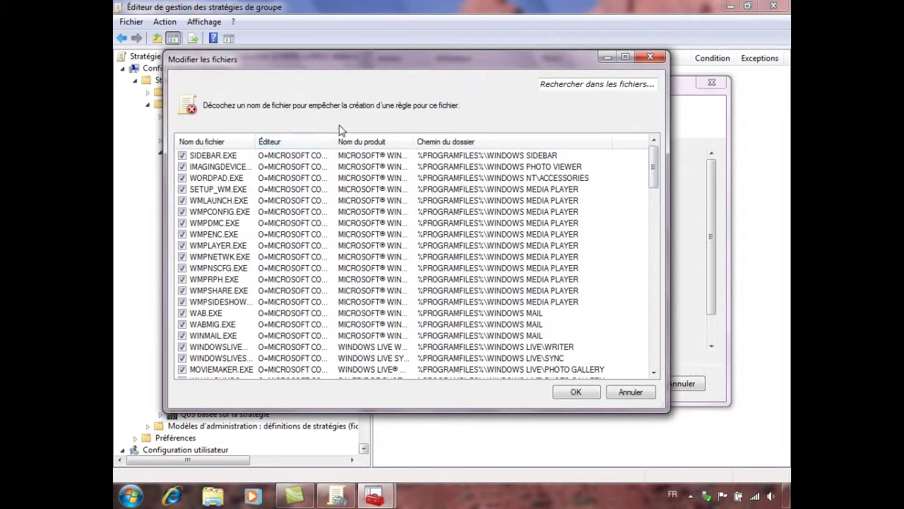
pyautogui.moveTo(337, 141); pyautogui.dragTo(388, 142)
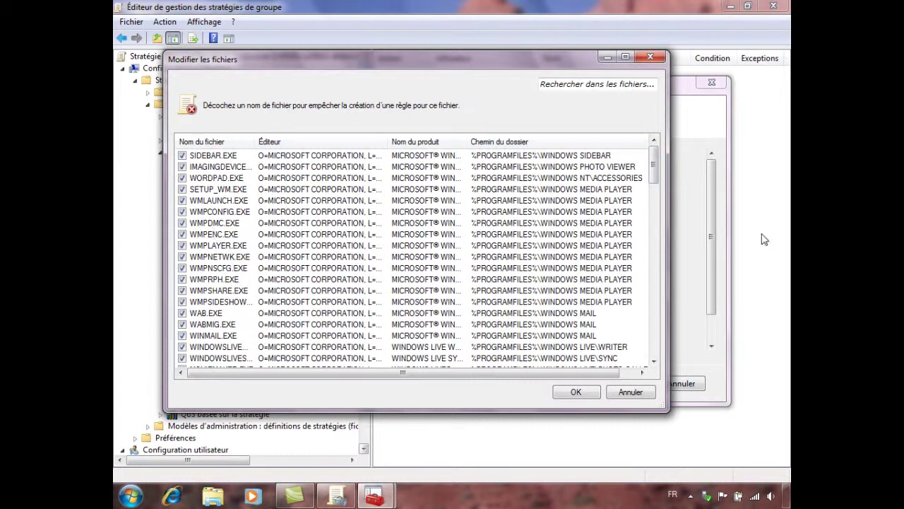
pyautogui.moveTo(653, 168); pyautogui.dragTo(655, 184)
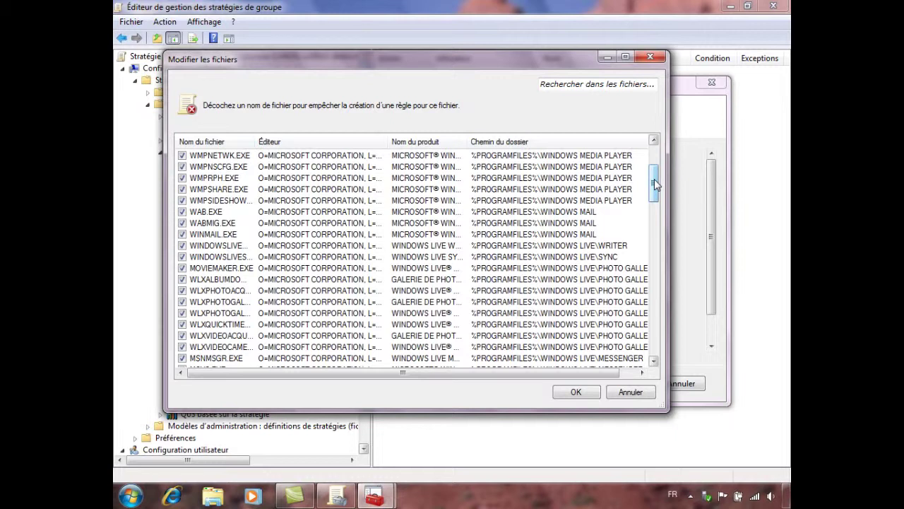
pyautogui.click(584, 249)
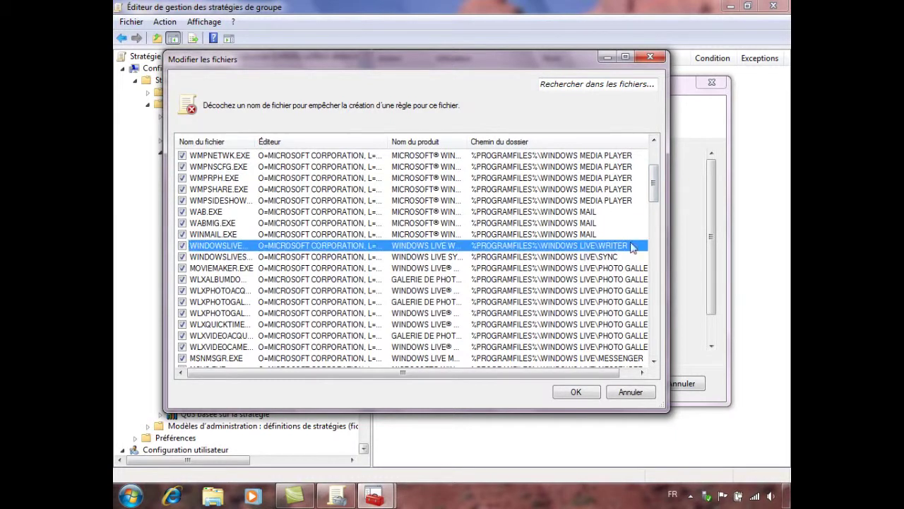
pyautogui.moveTo(654, 198); pyautogui.dragTo(653, 214)
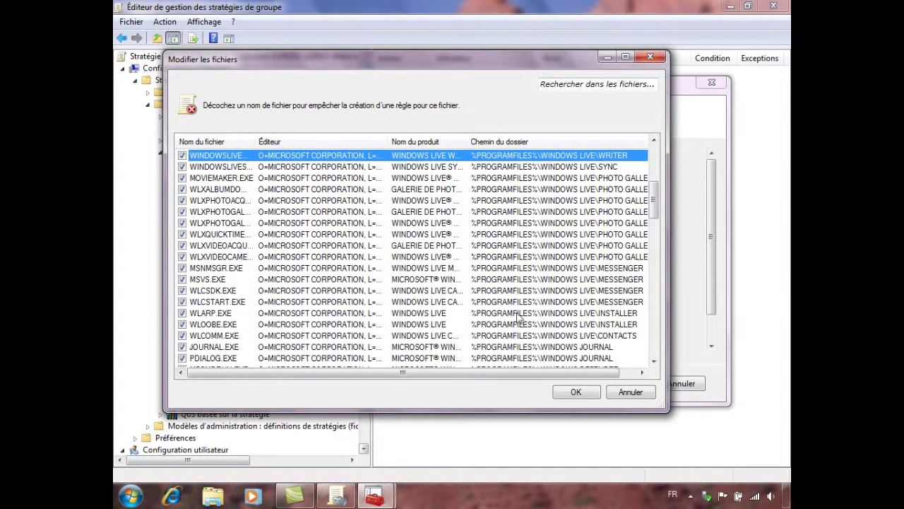
pyautogui.moveTo(653, 204); pyautogui.dragTo(634, 241)
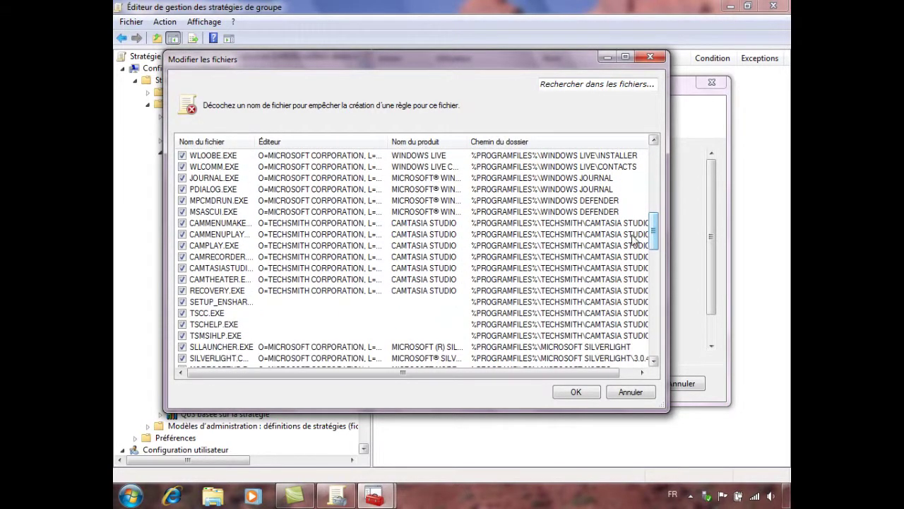
pyautogui.click(609, 223)
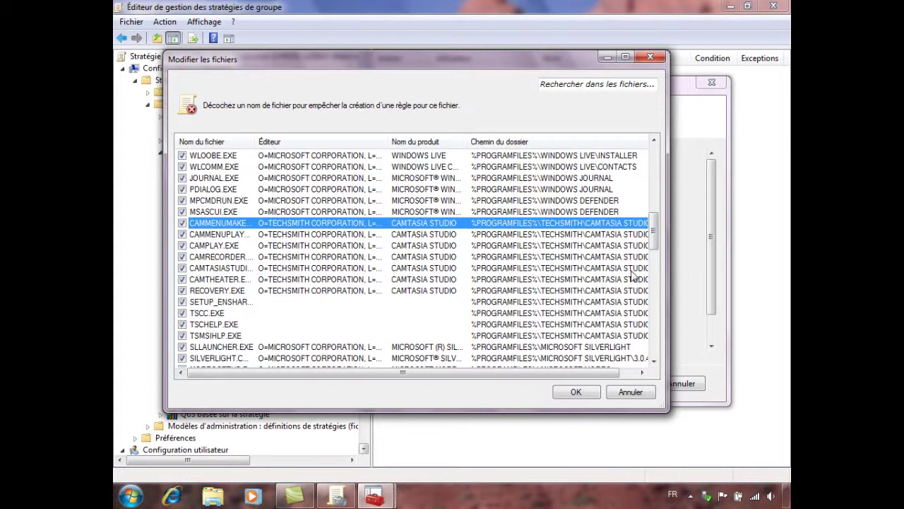
pyautogui.moveTo(654, 238); pyautogui.dragTo(638, 354)
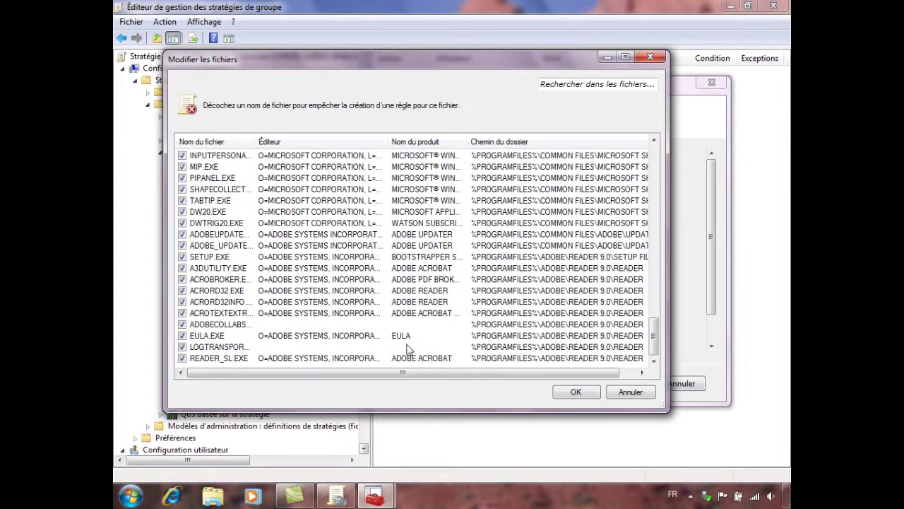
pyautogui.click(283, 360)
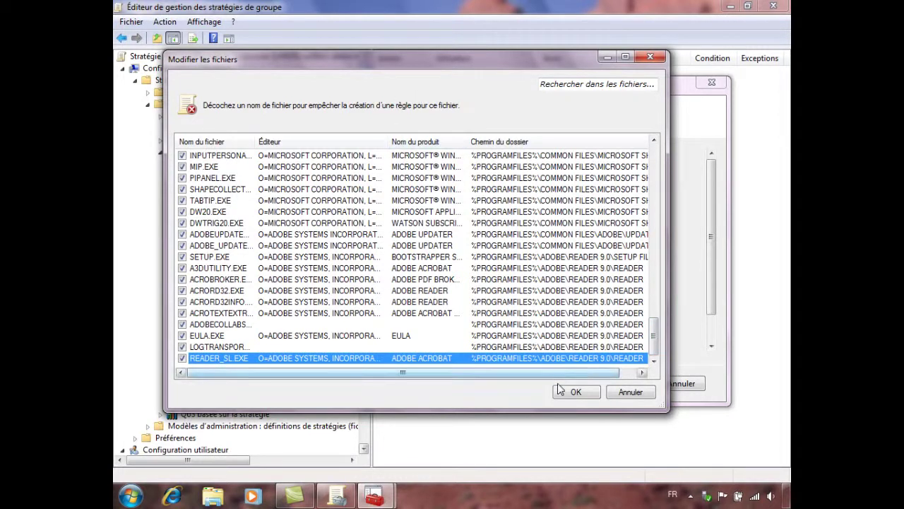
# - Filter the analysed files by "adobe", clear the filter and accept the file list unchanged
pyautogui.click(591, 84)
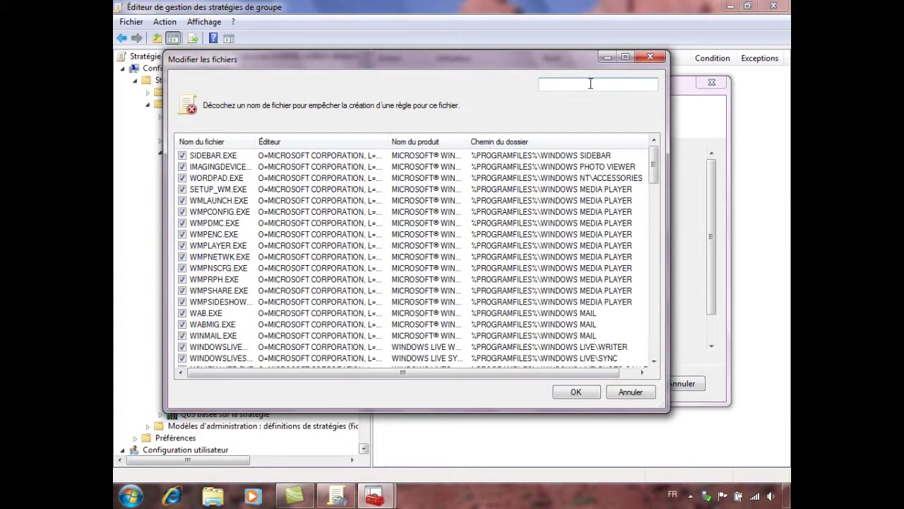
pyautogui.write('ado')
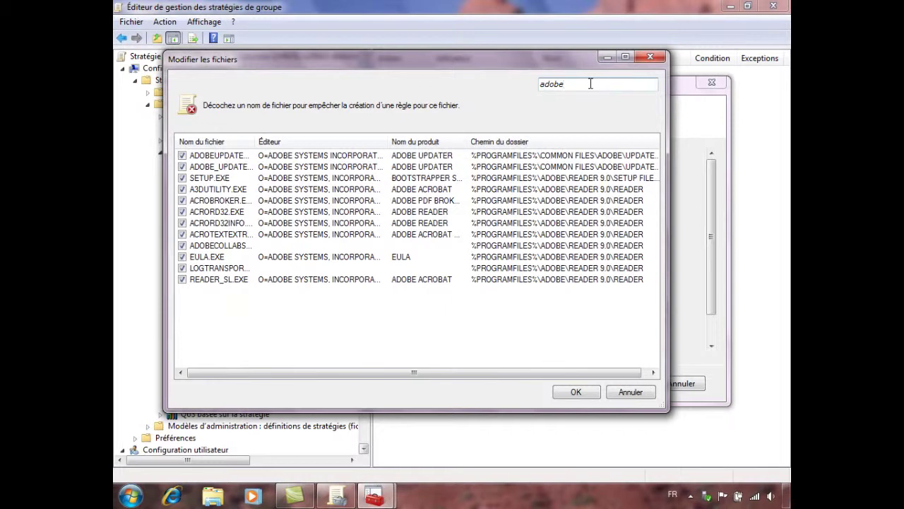
pyautogui.write('be')
pyautogui.press('BackSpace')
pyautogui.press('BackSpace')
pyautogui.press('BackSpace')
pyautogui.press('BackSpace')
pyautogui.press('BackSpace')
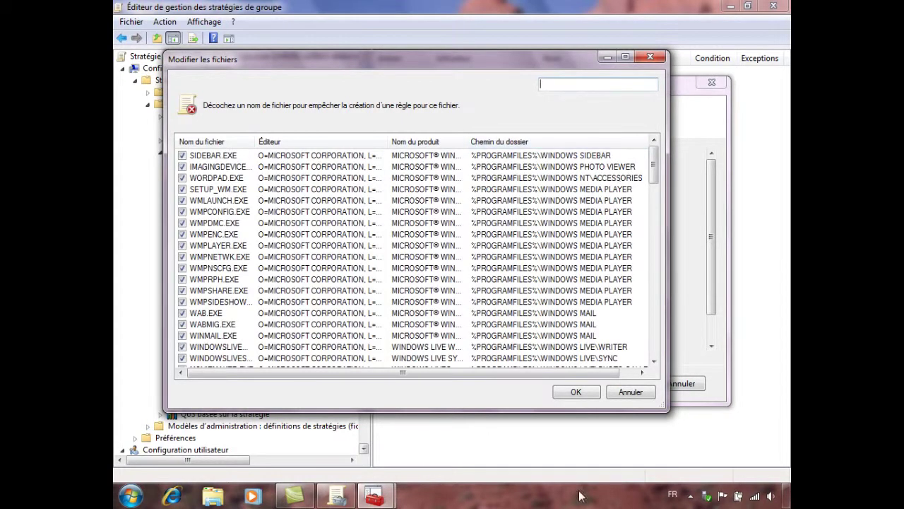
pyautogui.click(586, 392)
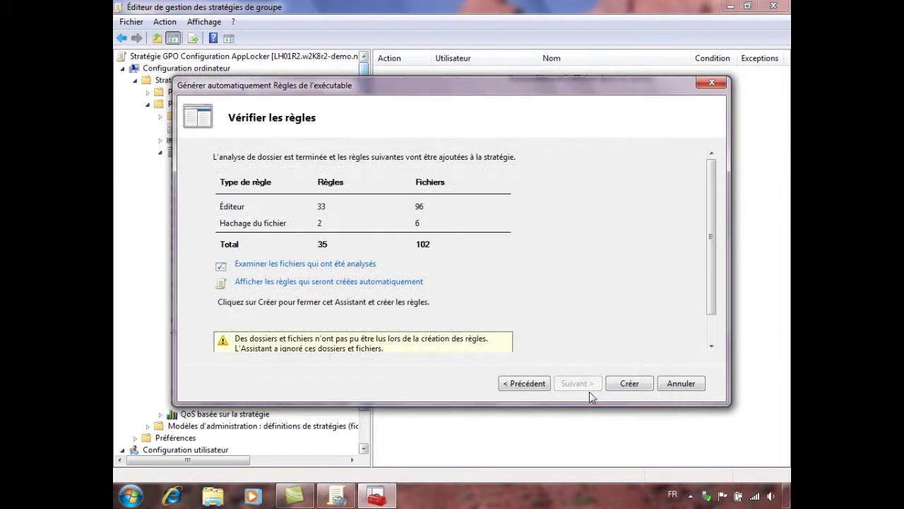
# - Review the names and types of the rules prepared for automatic creation, widening the rule name column, and close the list
pyautogui.click(287, 283)
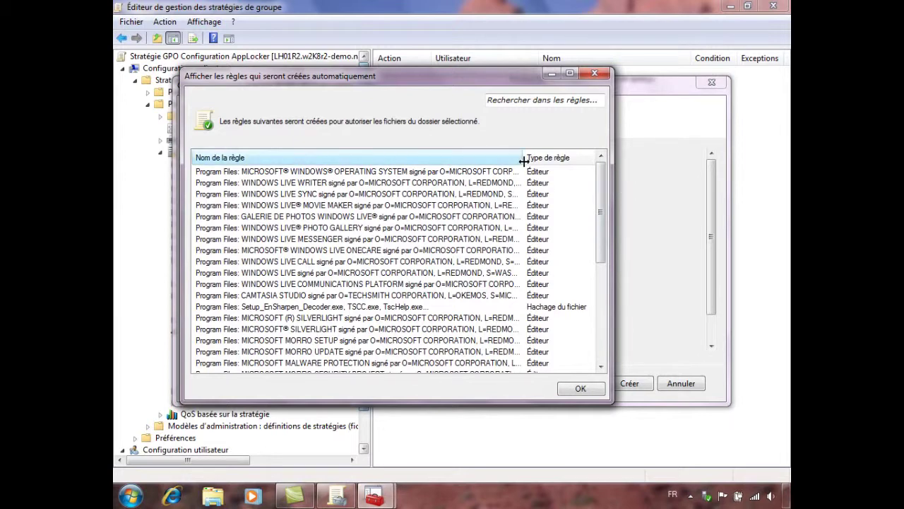
pyautogui.moveTo(524, 158); pyautogui.dragTo(556, 164)
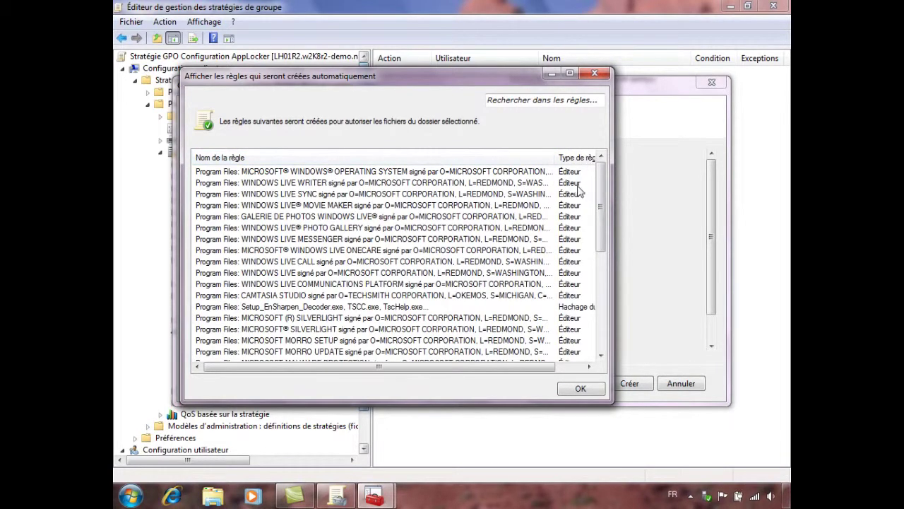
pyautogui.moveTo(594, 189); pyautogui.dragTo(595, 228)
pyautogui.click(578, 388)
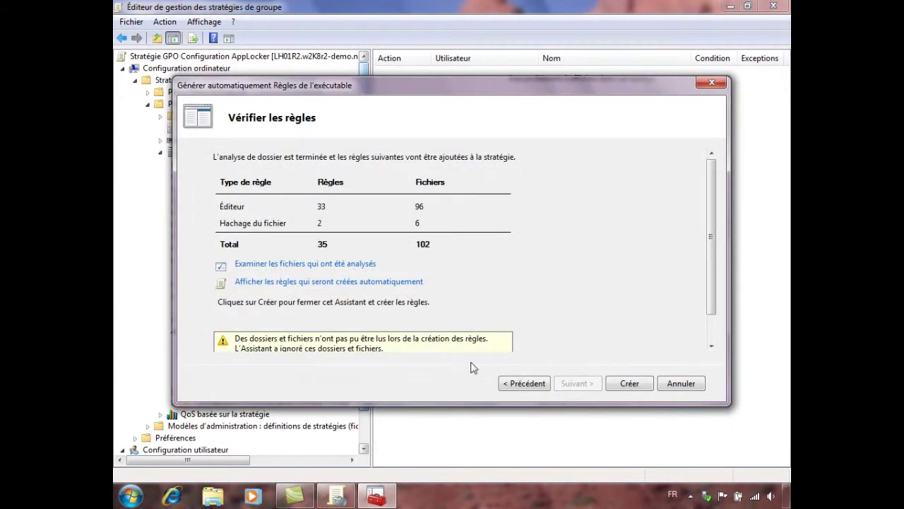
# - Create the generated executable rules together with the default rules, and narrow the Utilisateur column and widen the Nom column
pyautogui.click(641, 387)
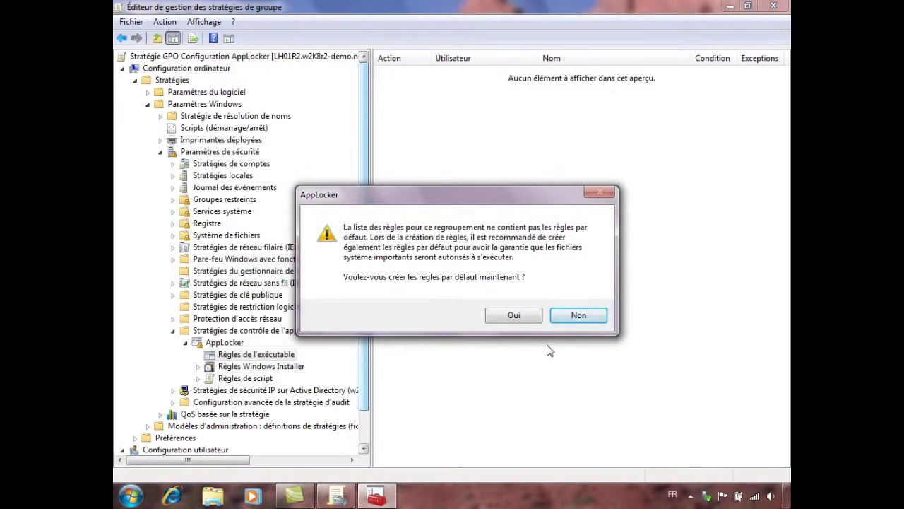
pyautogui.click(516, 316)
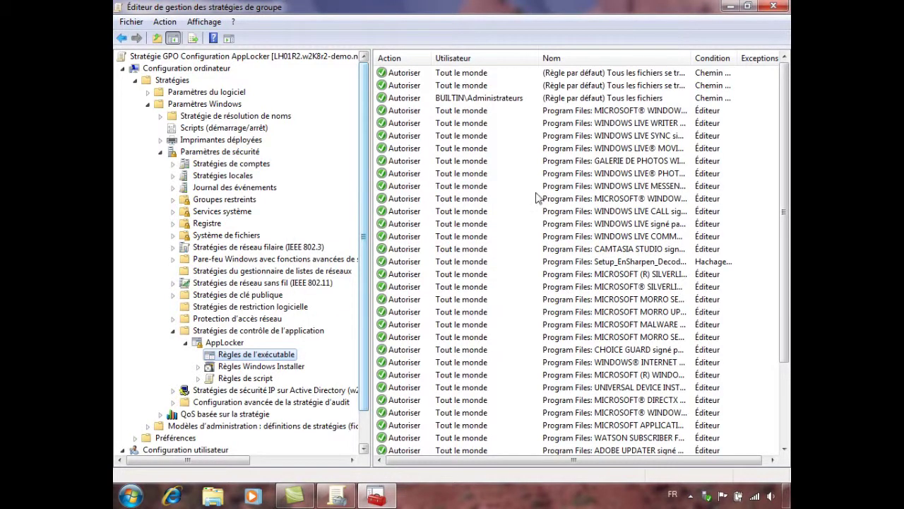
pyautogui.moveTo(541, 62); pyautogui.dragTo(520, 62)
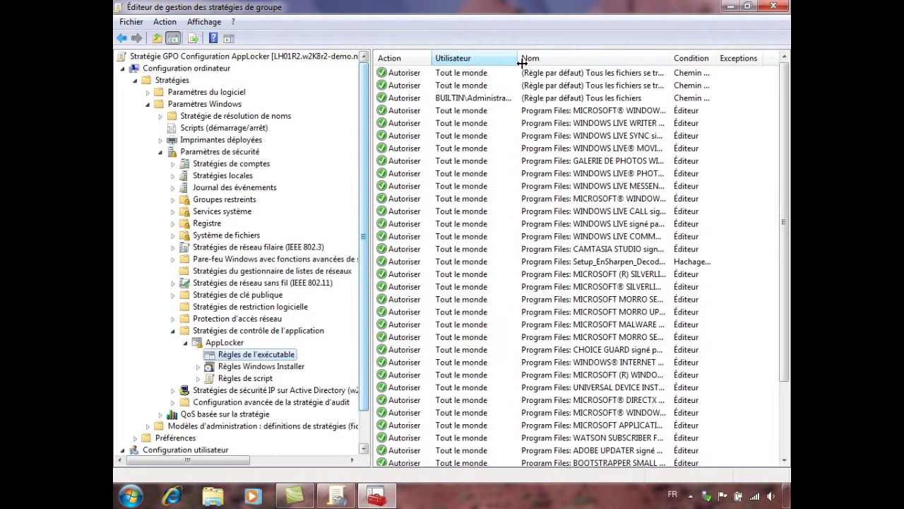
pyautogui.moveTo(667, 62); pyautogui.dragTo(728, 65)
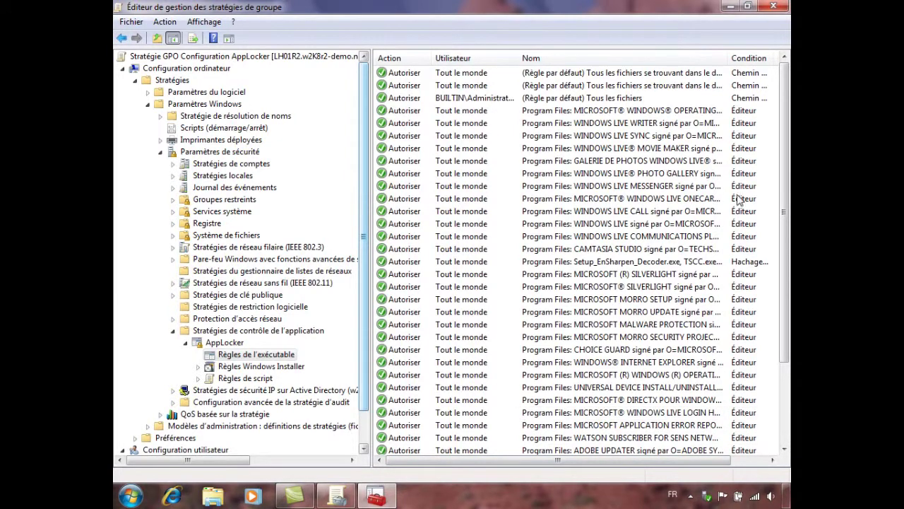
# - Set the action of the Windows Live Messenger executable rule to Refuser and look through the rule list
pyautogui.scroll(-3, 784, 180)
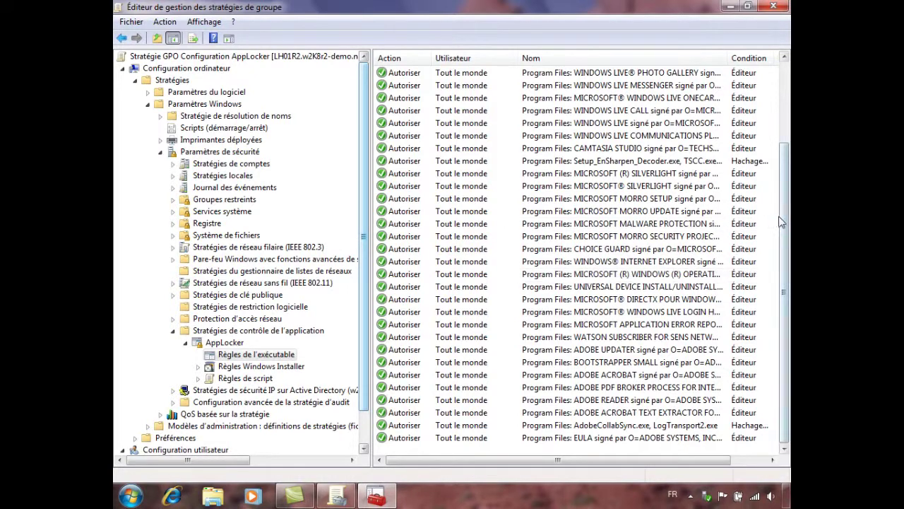
pyautogui.scroll(3, 779, 232)
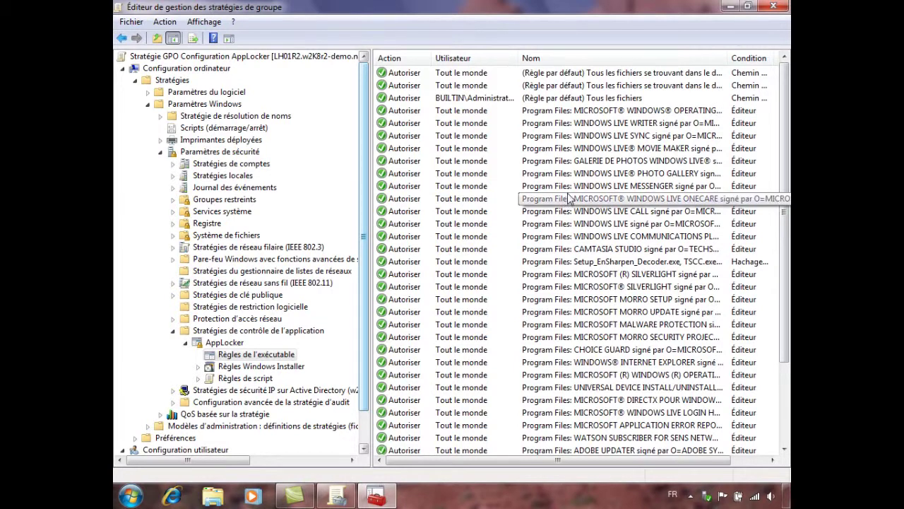
pyautogui.doubleClick(569, 187)
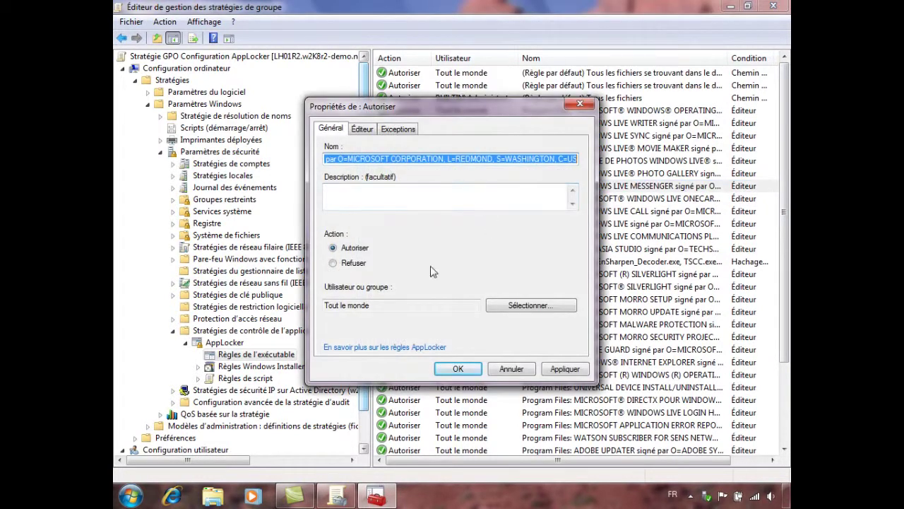
pyautogui.click(351, 266)
pyautogui.click(457, 369)
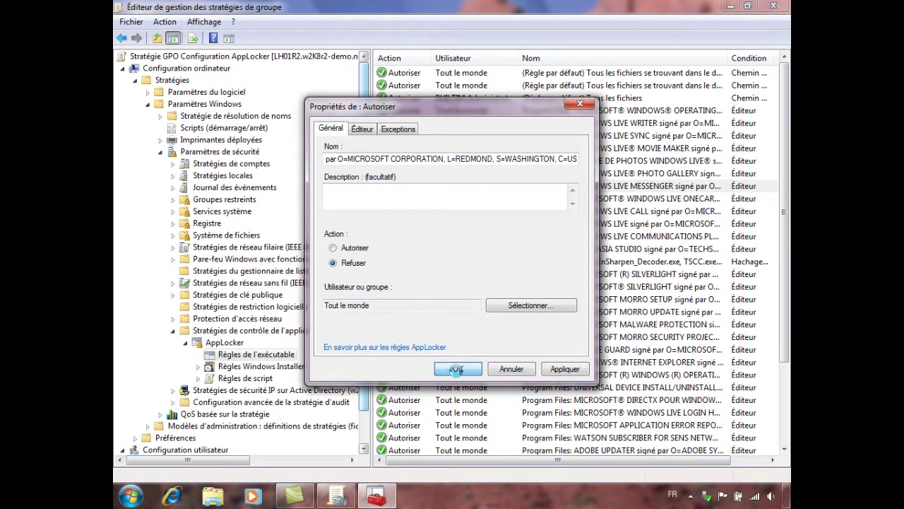
pyautogui.click(619, 185)
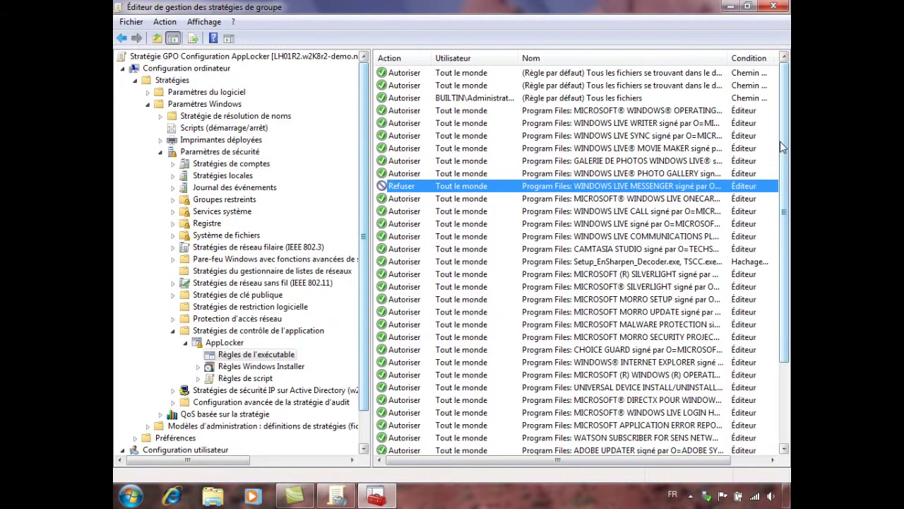
pyautogui.moveTo(783, 144); pyautogui.dragTo(761, 305)
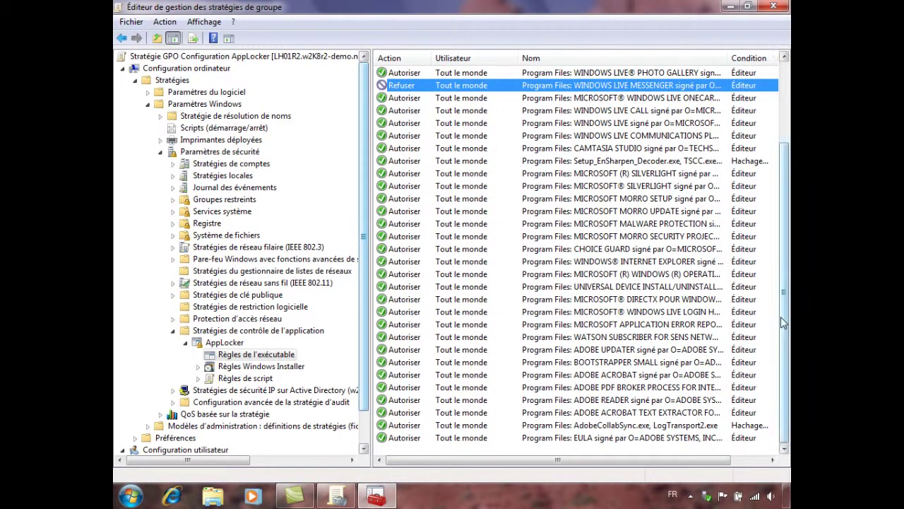
pyautogui.click(788, 133)
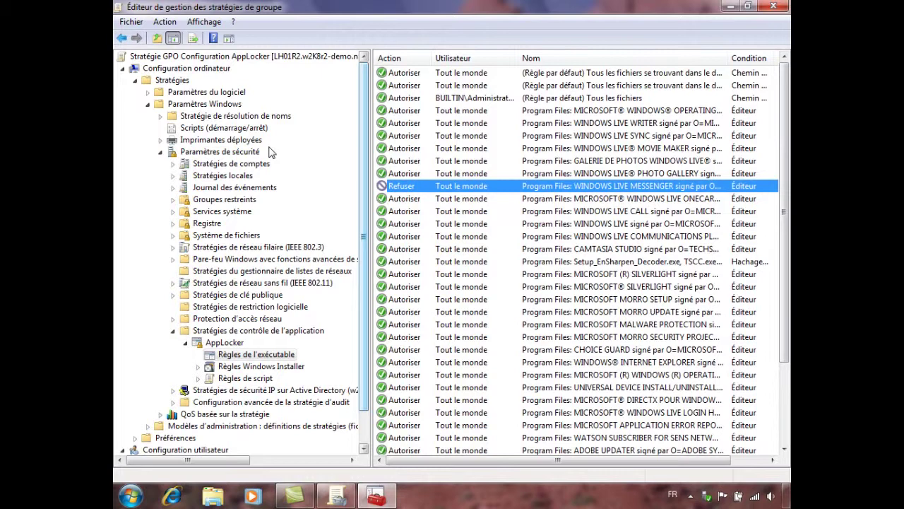
# - Display the Services système of the computer security settings and widen the Nom du service column
pyautogui.click(176, 219)
pyautogui.click(203, 213)
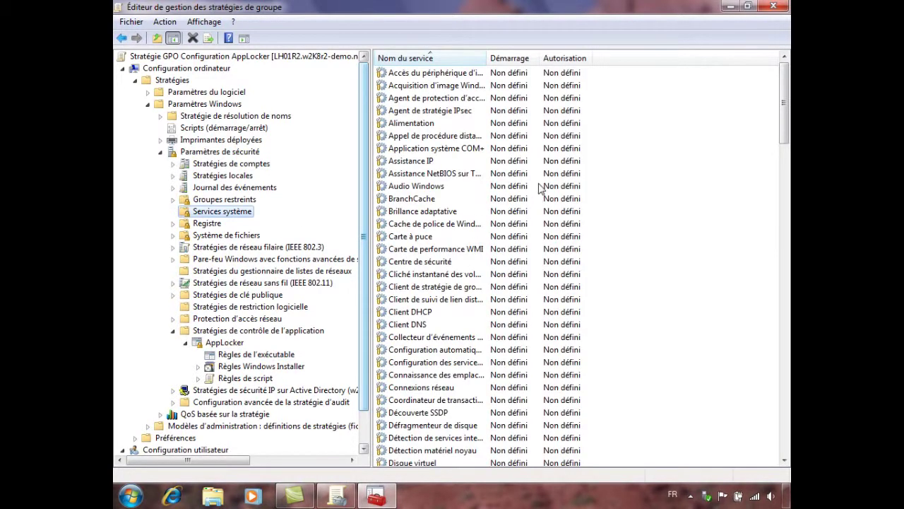
pyautogui.click(450, 138)
pyautogui.moveTo(487, 59); pyautogui.dragTo(648, 68)
# - Go through the system services and select the Identité de l'application service
pyautogui.click(473, 111)
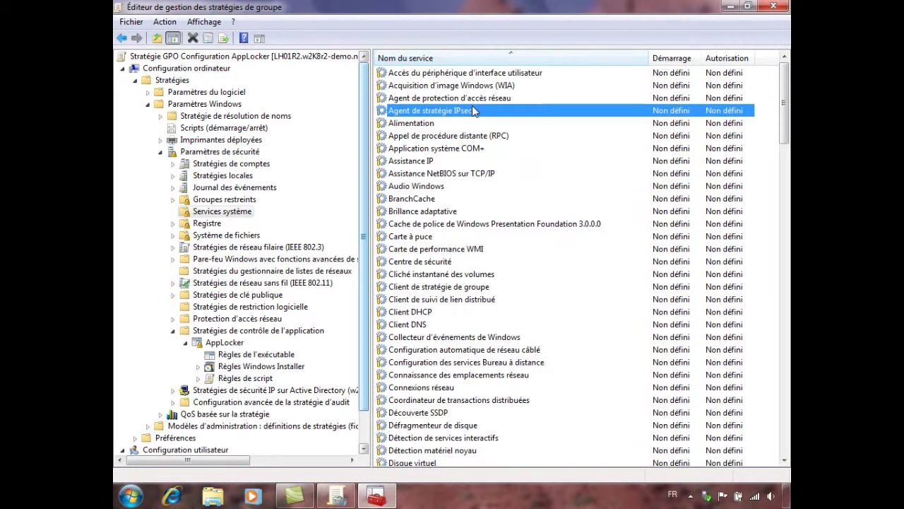
pyautogui.press('Down')
pyautogui.press('Down')
pyautogui.press('Down')
pyautogui.press('Down')
pyautogui.press('Down')
pyautogui.press('Down')
pyautogui.press('Down')
pyautogui.press('Down')
pyautogui.press('Down')
pyautogui.press('Down')
pyautogui.press('Down')
pyautogui.press('Down')
pyautogui.press('Down')
pyautogui.press('Down')
pyautogui.press('Down')
pyautogui.press('Down')
pyautogui.press('Down')
pyautogui.press('Down')
pyautogui.press('Down')
pyautogui.press('Down')
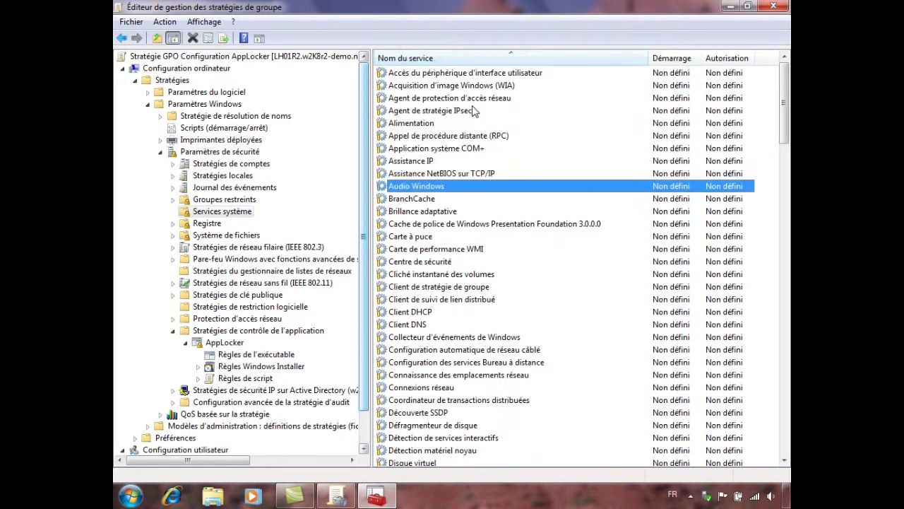
pyautogui.press('Down')
pyautogui.press('Down')
pyautogui.press('Down')
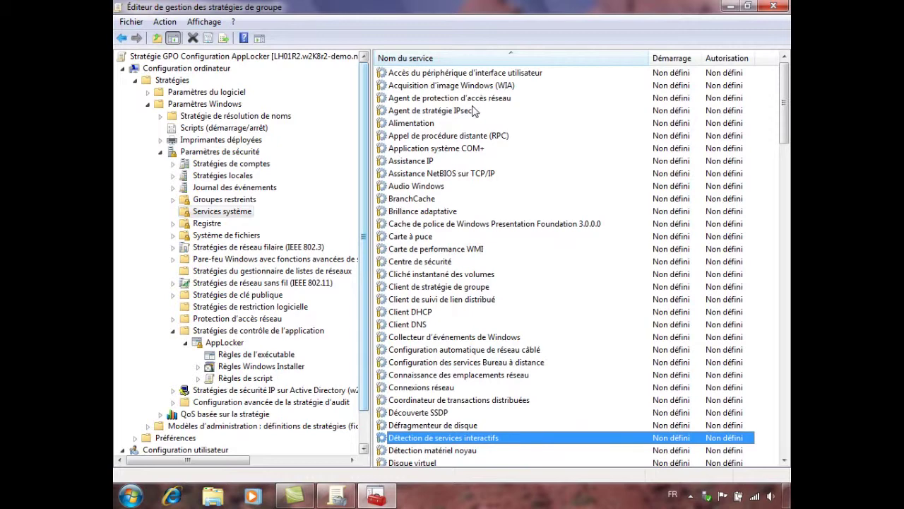
pyautogui.press('Down')
pyautogui.press('Down')
pyautogui.press('Down')
pyautogui.press('Down')
pyautogui.press('Down')
pyautogui.press('Down')
pyautogui.press('Down')
pyautogui.press('Down')
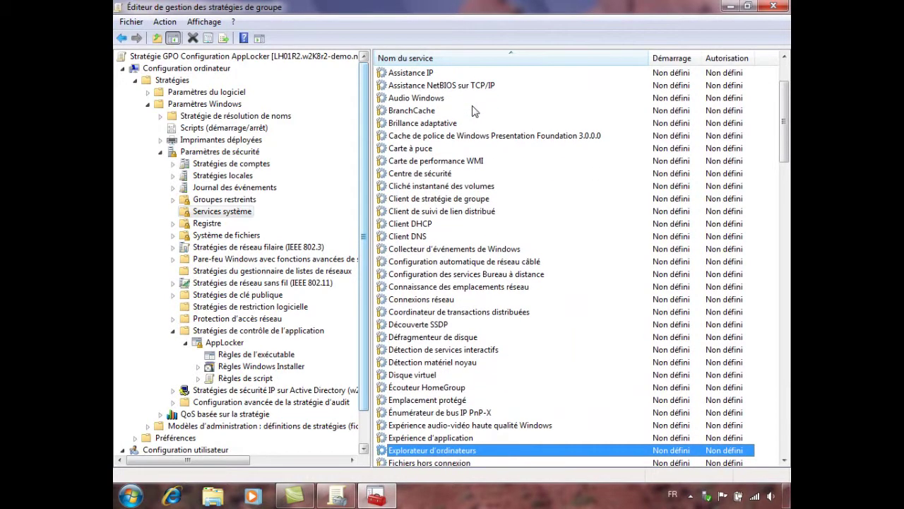
pyautogui.press('Down')
pyautogui.press('Down')
pyautogui.press('Down')
pyautogui.press('Down')
pyautogui.press('Down')
pyautogui.press('Down')
pyautogui.press('Down')
pyautogui.press('Down')
pyautogui.press('Down')
pyautogui.press('Down')
pyautogui.press('Down')
pyautogui.press('Down')
pyautogui.press('Down')
pyautogui.press('Down')
pyautogui.press('Down')
pyautogui.press('Down')
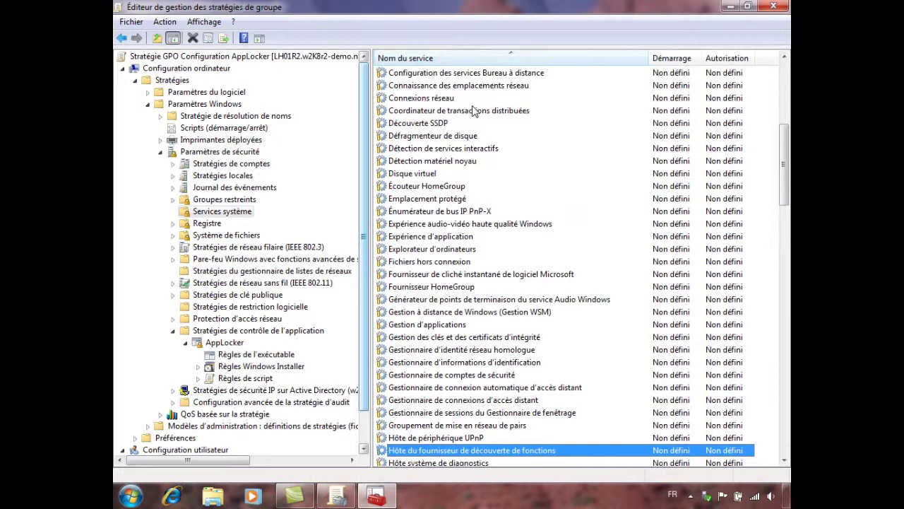
pyautogui.press('Down')
pyautogui.press('Down')
pyautogui.press('Down')
pyautogui.press('Down')
pyautogui.press('Down')
pyautogui.press('Down')
pyautogui.press('Down')
pyautogui.press('Down')
pyautogui.press('Down')
pyautogui.press('Down')
pyautogui.press('Down')
pyautogui.press('Down')
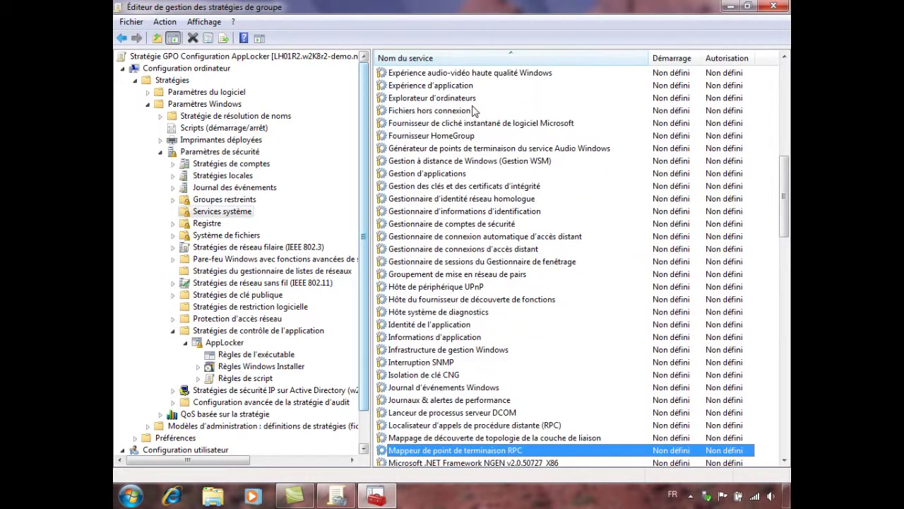
pyautogui.press('pagedown')
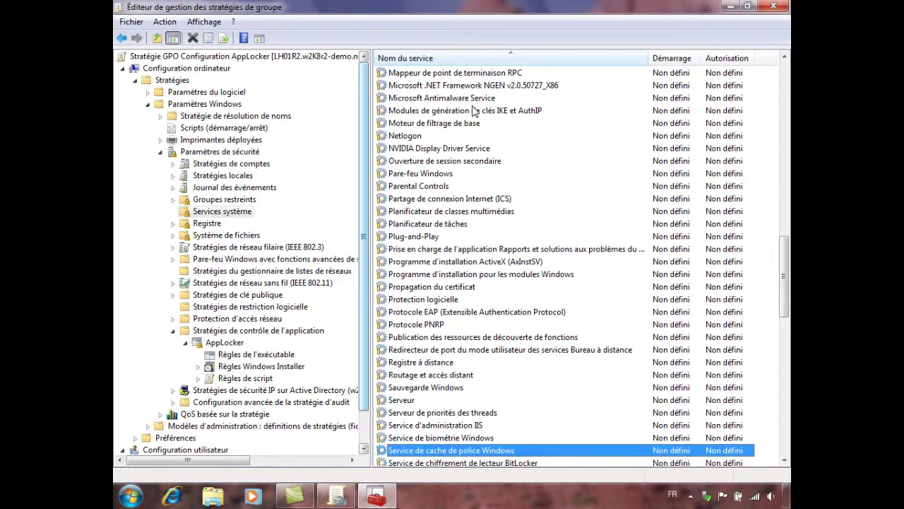
pyautogui.press('i')
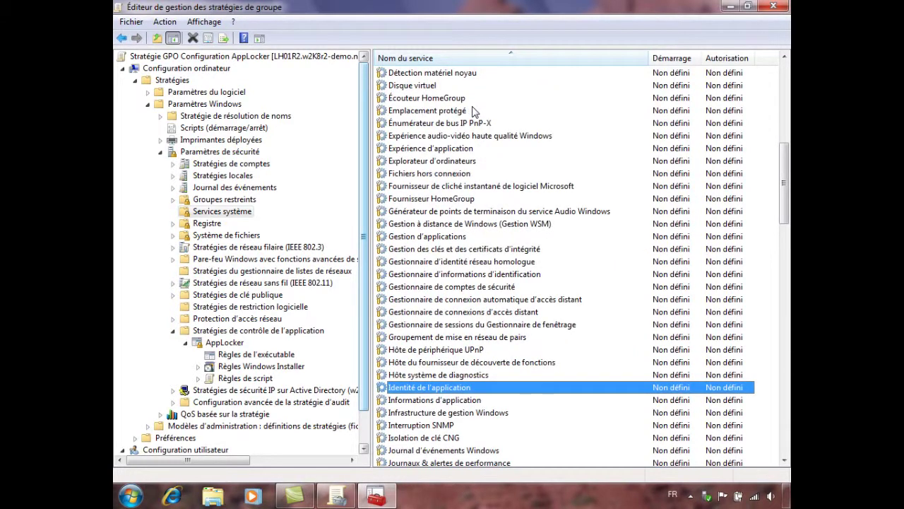
# - Define the policy setting for the Identité de l'application service with startup mode Automatique, and recheck its properties without changes
pyautogui.doubleClick(423, 390)
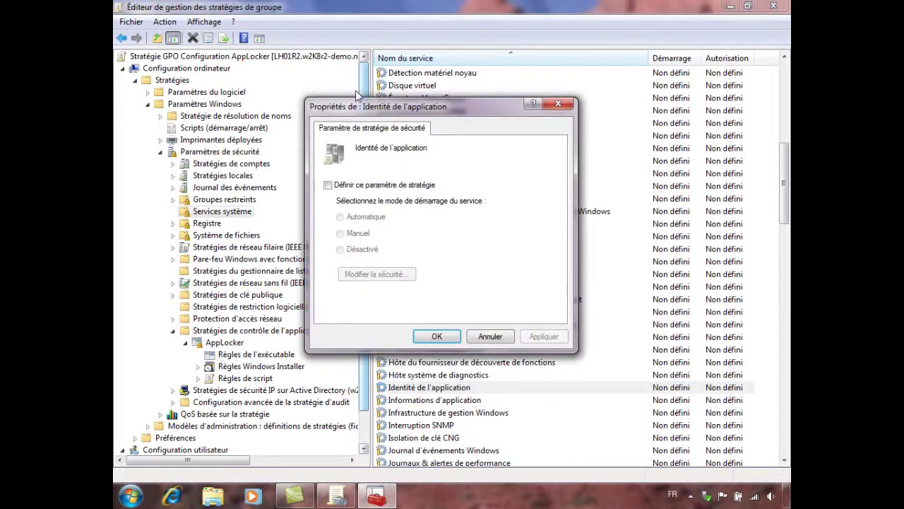
pyautogui.click(337, 187)
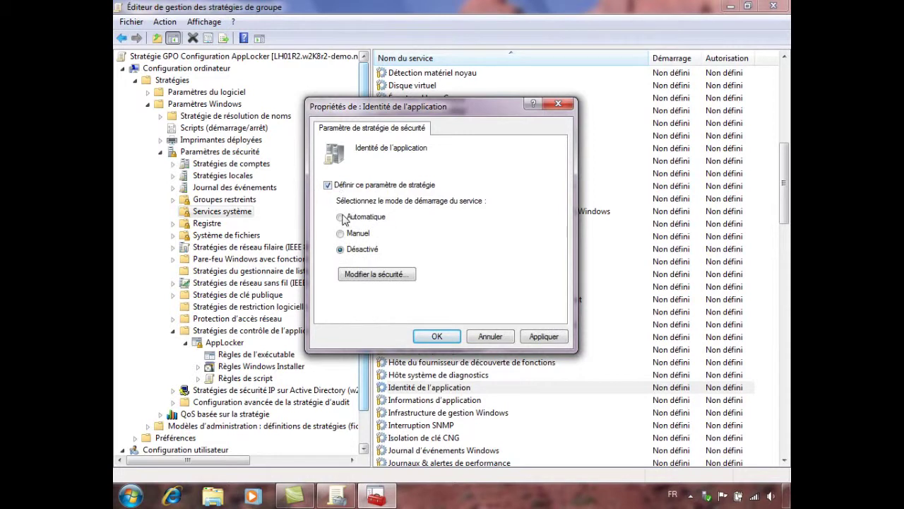
pyautogui.click(341, 218)
pyautogui.click(546, 337)
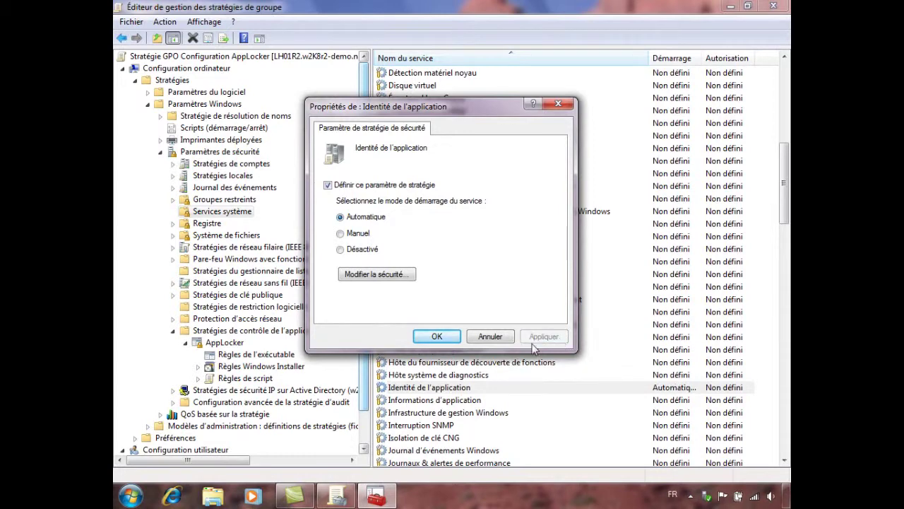
pyautogui.click(422, 337)
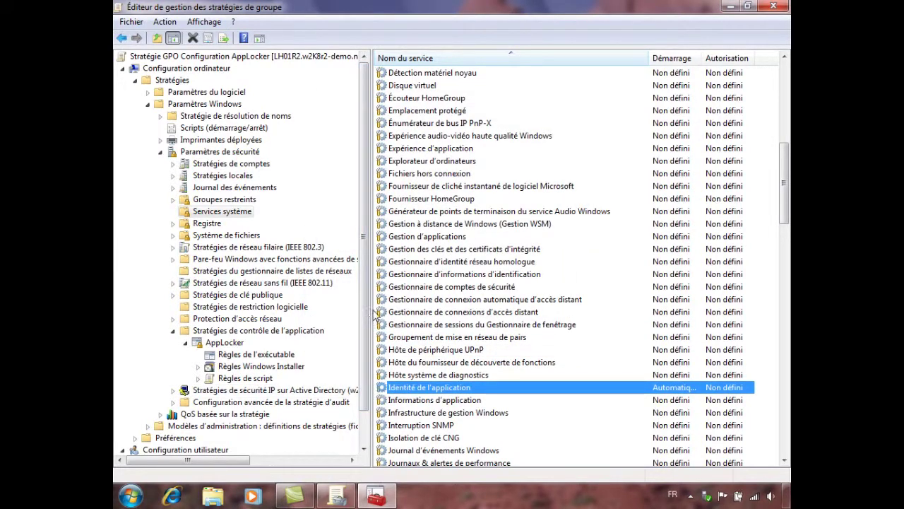
pyautogui.doubleClick(468, 388)
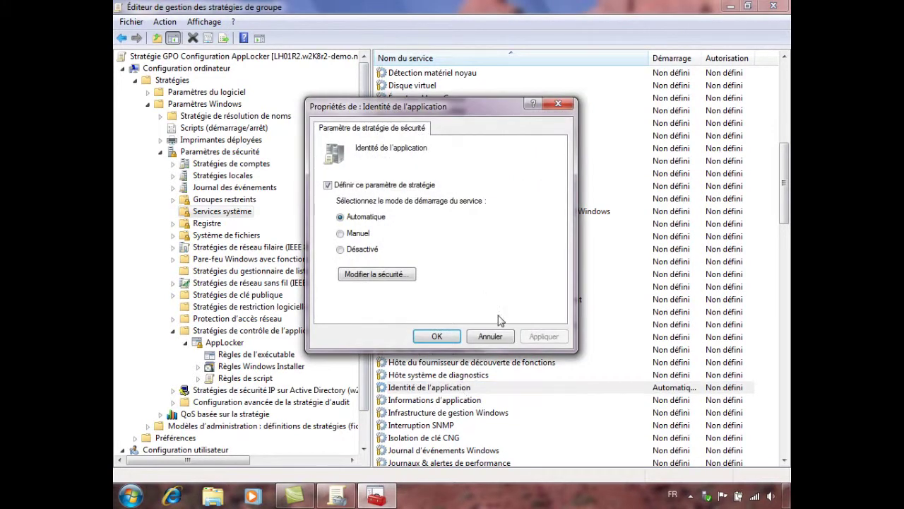
pyautogui.click(490, 336)
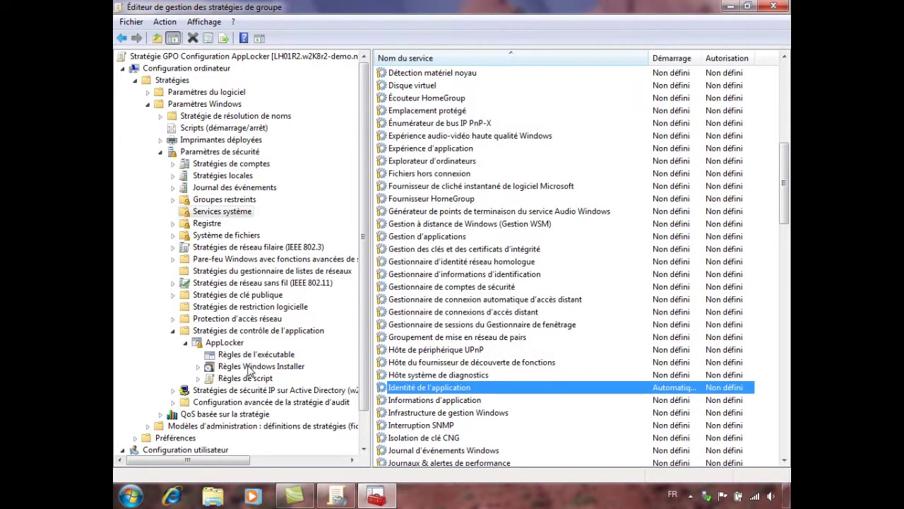
# - Review the AppLocker executable rules through to the end of the list and select the three default rules
pyautogui.click(225, 343)
pyautogui.click(249, 356)
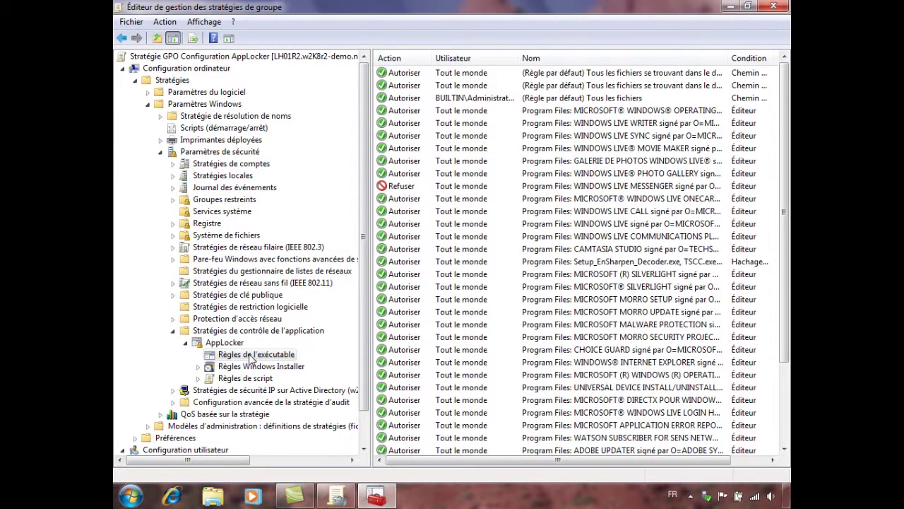
pyautogui.scroll(-1, 785, 157)
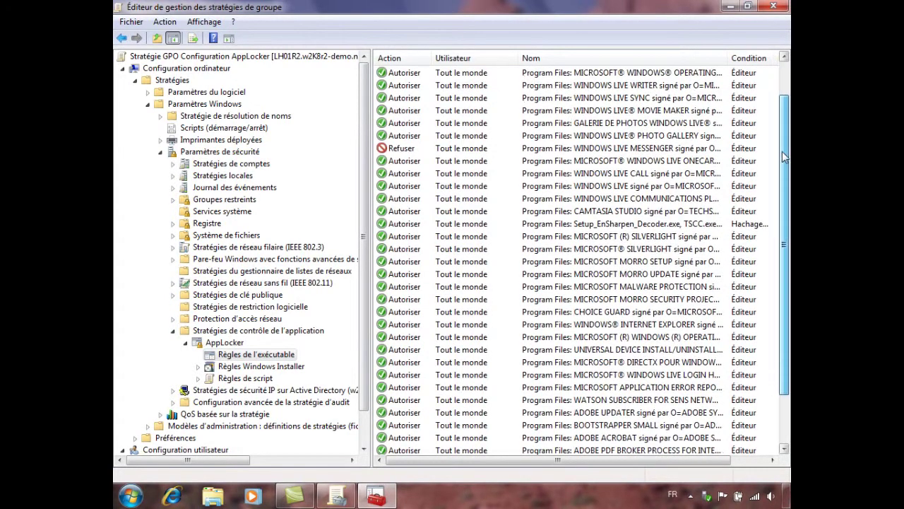
pyautogui.scroll(-2, 784, 157)
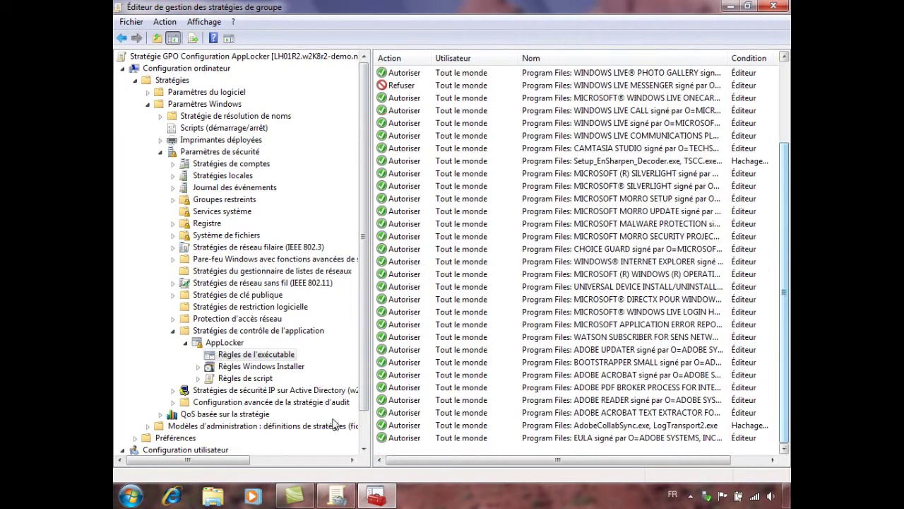
pyautogui.click(408, 438)
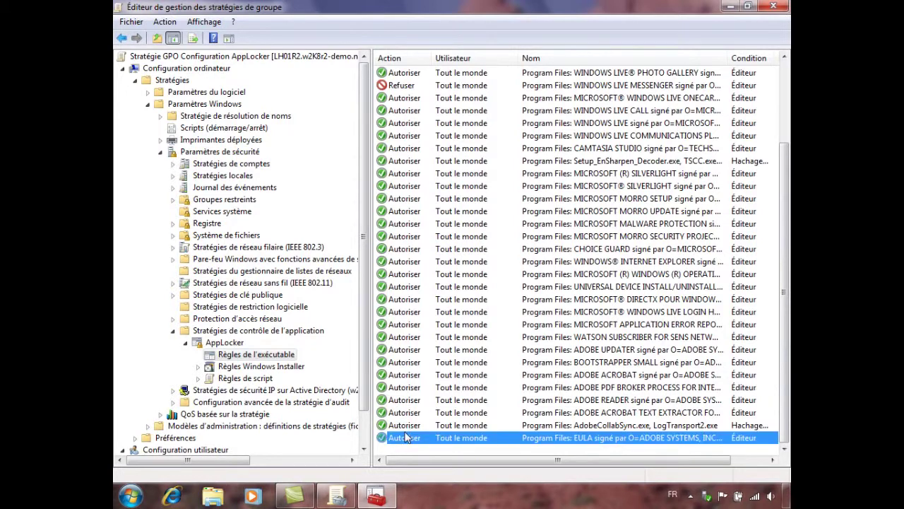
pyautogui.press('Home')
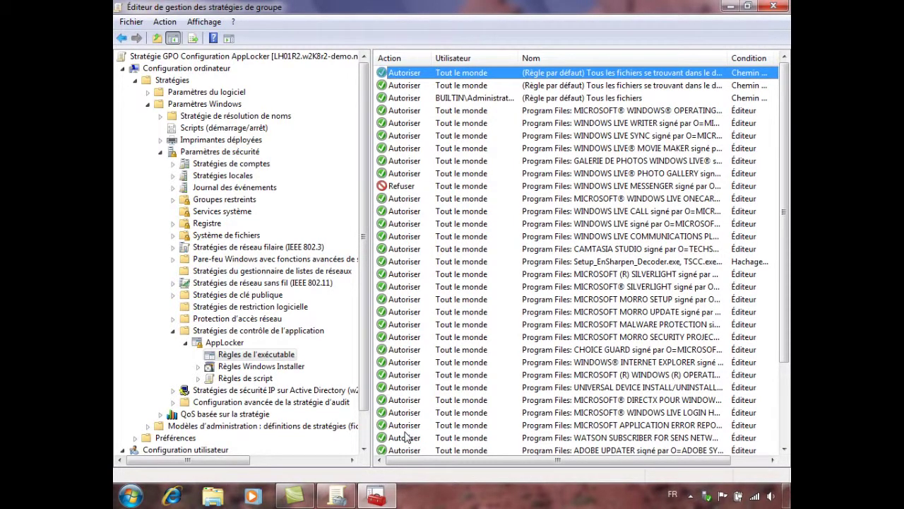
pyautogui.hotkey('shift', 'Down')
pyautogui.hotkey('shift', 'Down')
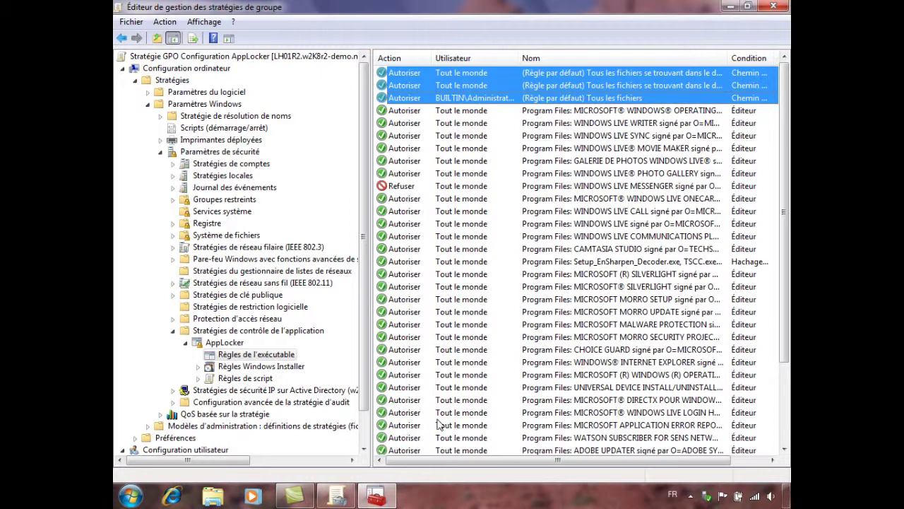
# - View the Windows Installer and script rule collections, and close the policy editor and the Group Policy management console
pyautogui.click(260, 369)
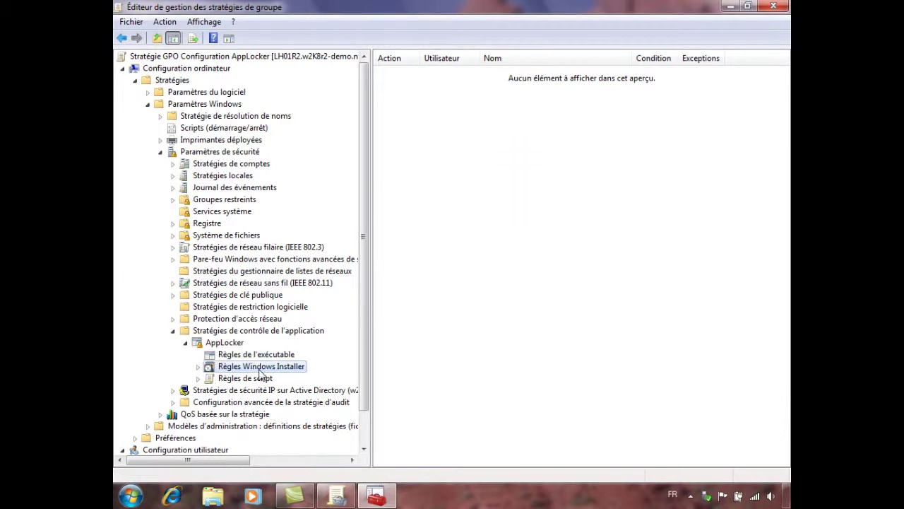
pyautogui.click(254, 380)
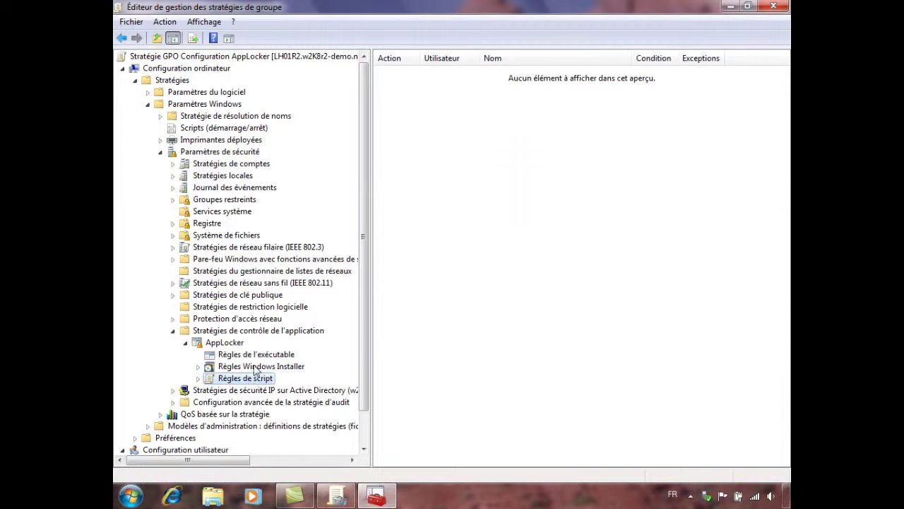
pyautogui.click(772, 7)
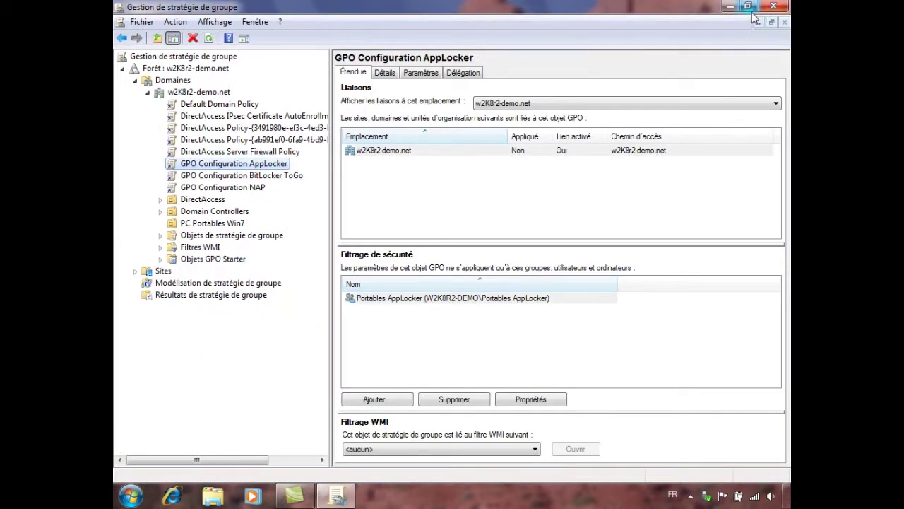
pyautogui.click(771, 8)
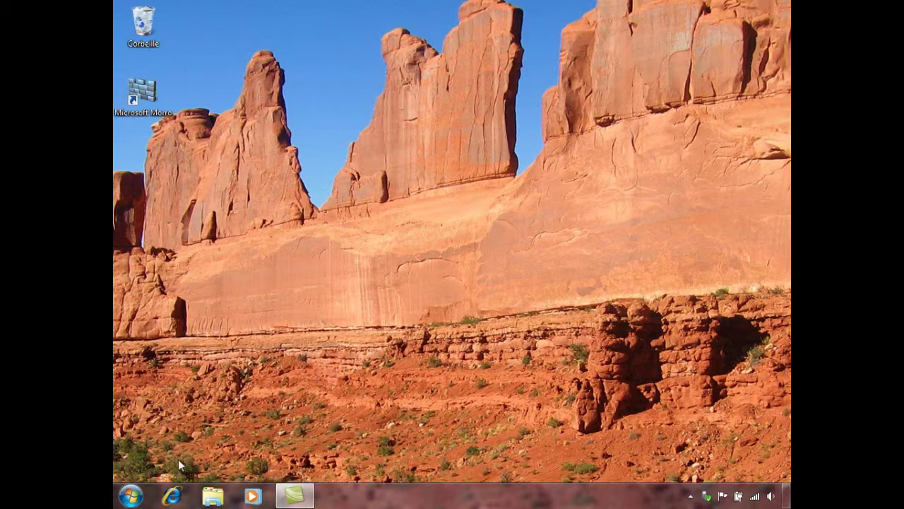
# - Open a command prompt with cmd and force a Group Policy refresh with gpupdate /force
pyautogui.click(131, 496)
pyautogui.click(230, 464)
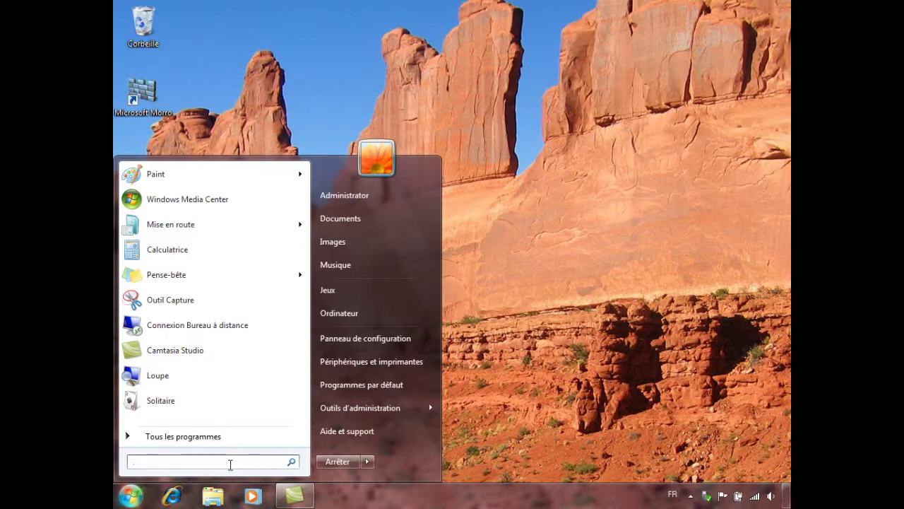
pyautogui.write('cmd')
pyautogui.press('Return')
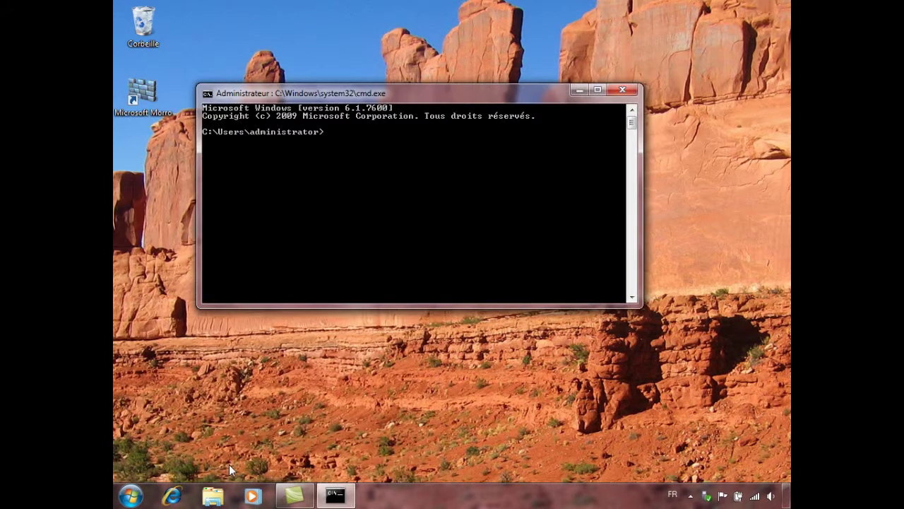
pyautogui.write('gpupdate /forece')
pyautogui.press('Return')
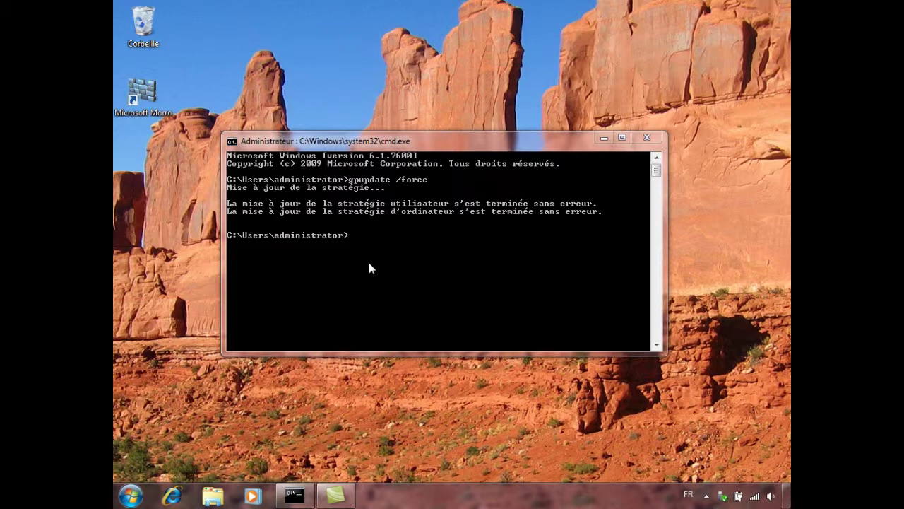
# - Open services.msc, check the state and startup type of the Identité de l'application service, and minimize the Services console
pyautogui.click(130, 496)
pyautogui.write('servic')
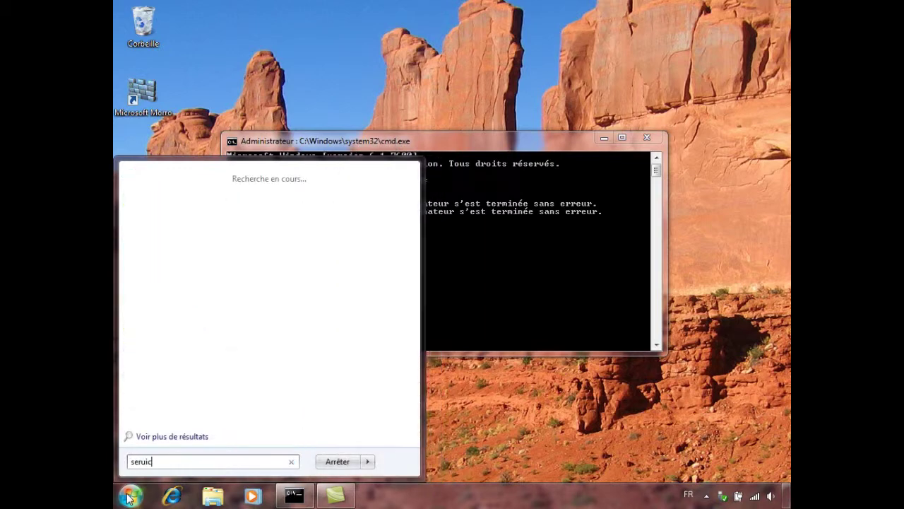
pyautogui.press('BackSpace')
pyautogui.press('BackSpace')
pyautogui.press('BackSpace')
pyautogui.write('vices.ms')
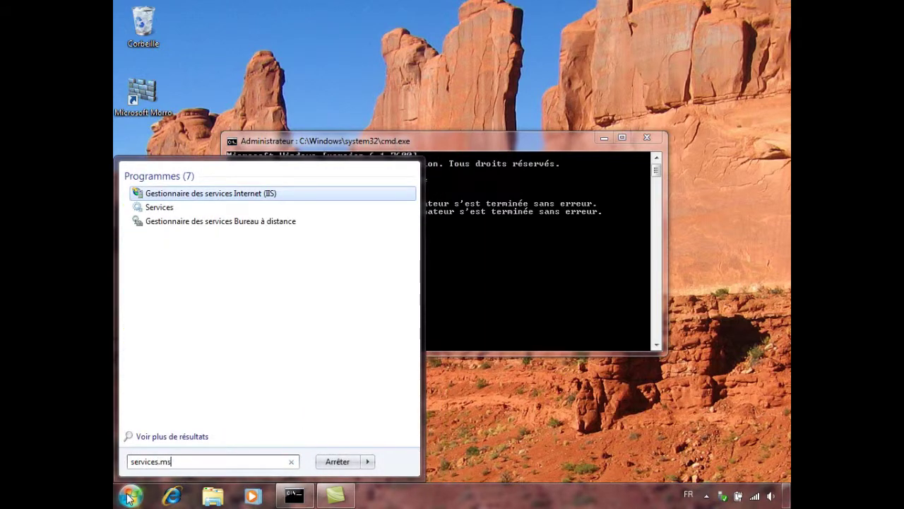
pyautogui.click(129, 498)
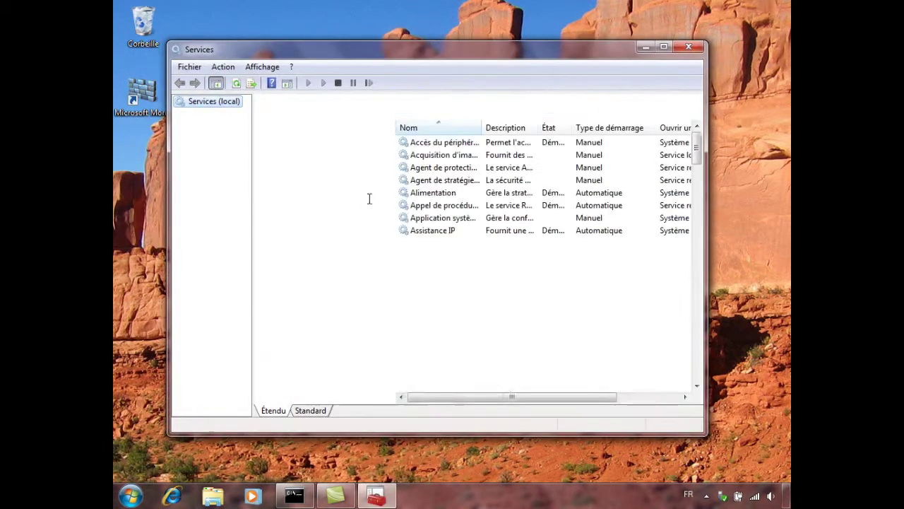
pyautogui.click(432, 270)
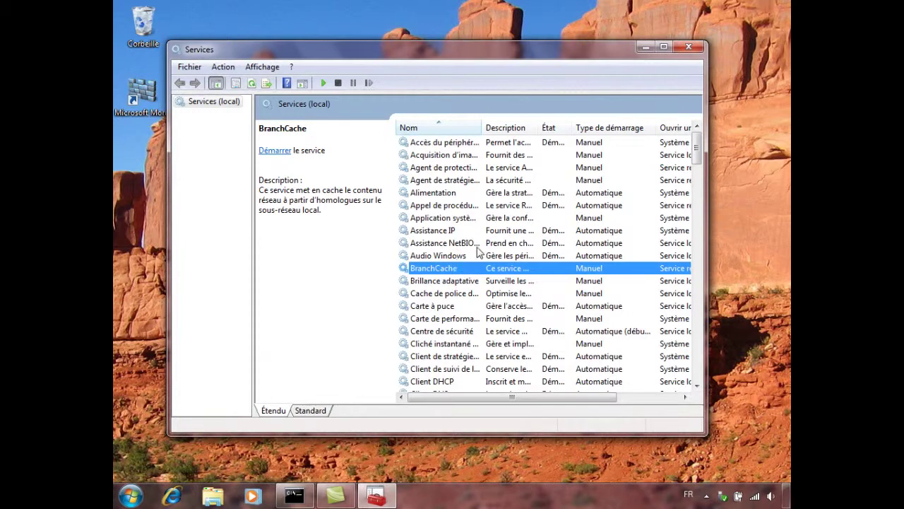
pyautogui.press('i')
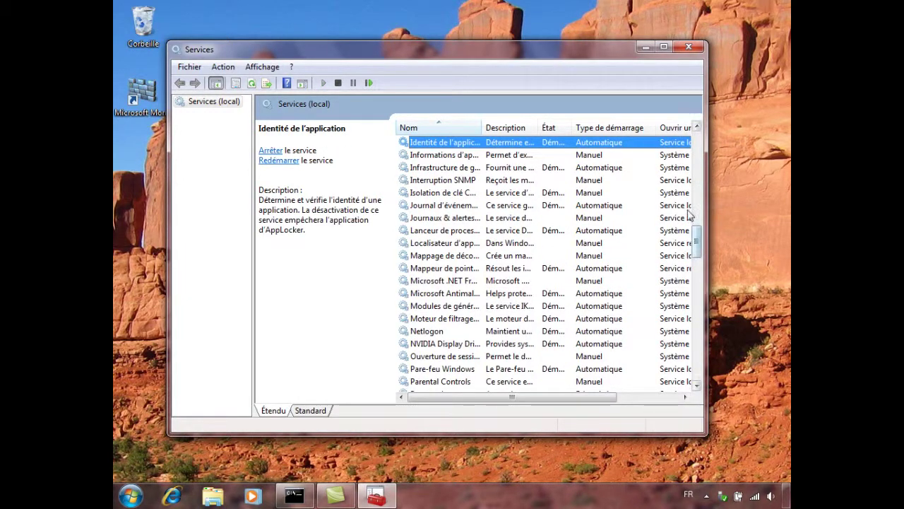
pyautogui.click(653, 50)
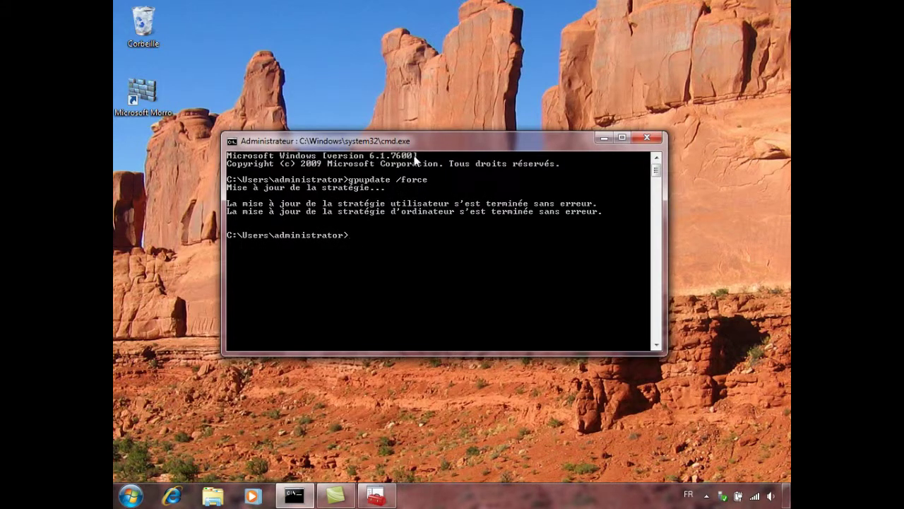
# - Launch the Calculatrice to test that it is allowed to run, and close it
pyautogui.click(131, 496)
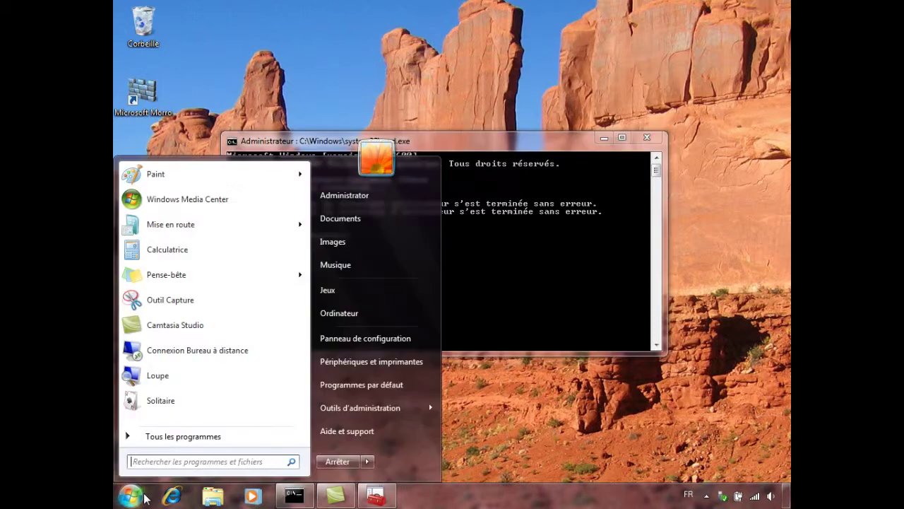
pyautogui.click(185, 251)
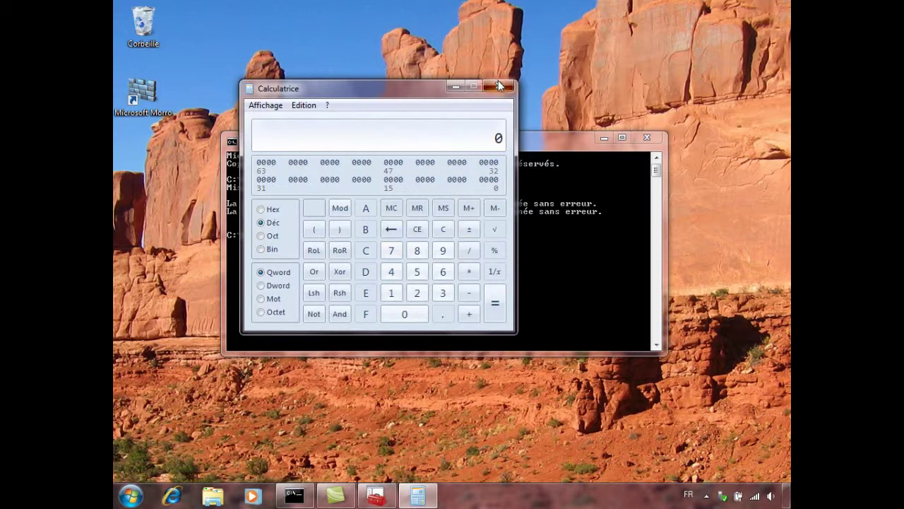
pyautogui.click(499, 86)
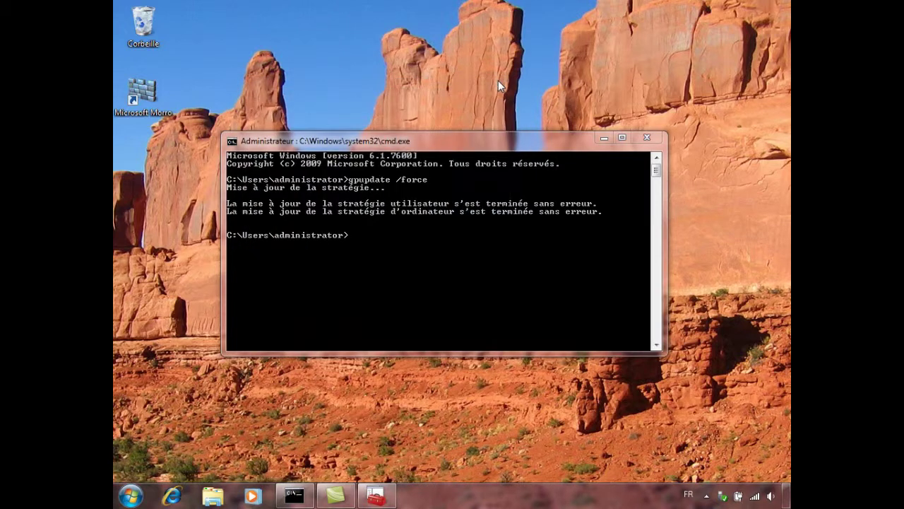
# - Try to launch Windows Live Messenger to test the deny rule, and dismiss the resulting dialog
pyautogui.click(132, 495)
pyautogui.write('live messen')
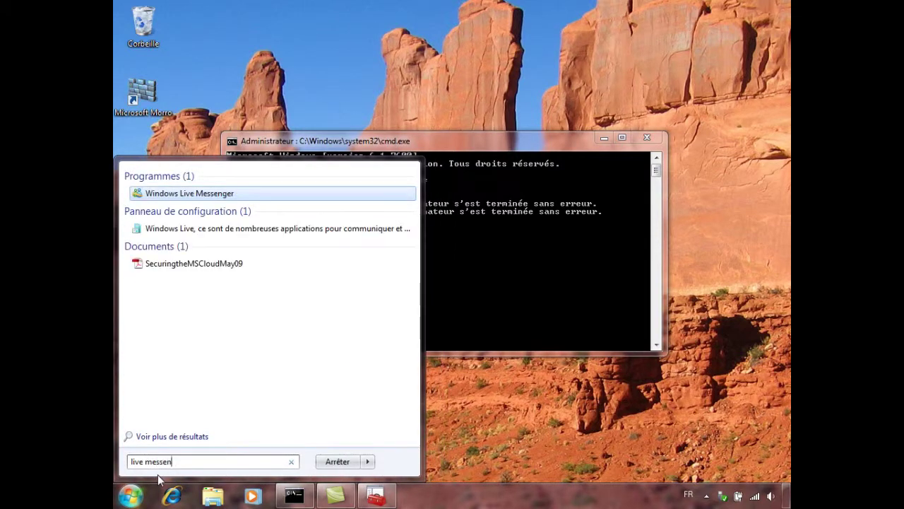
pyautogui.press('Return')
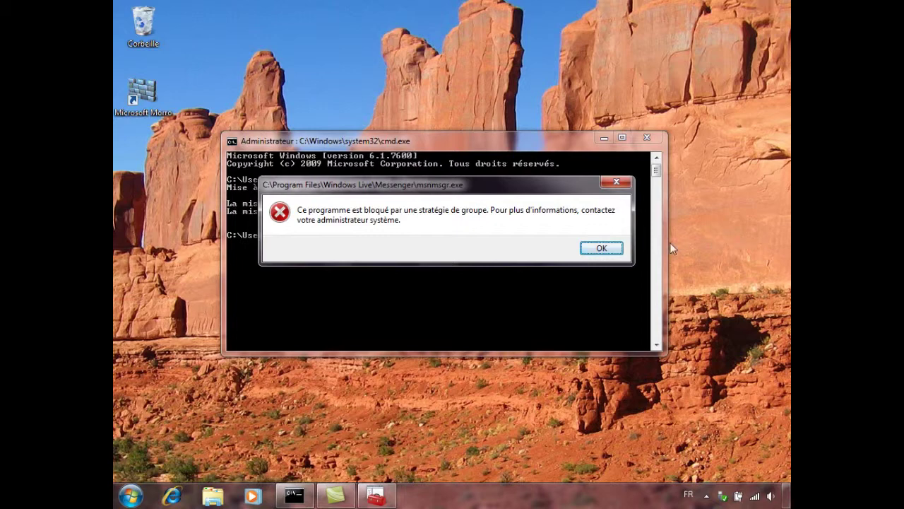
pyautogui.click(125, 500)
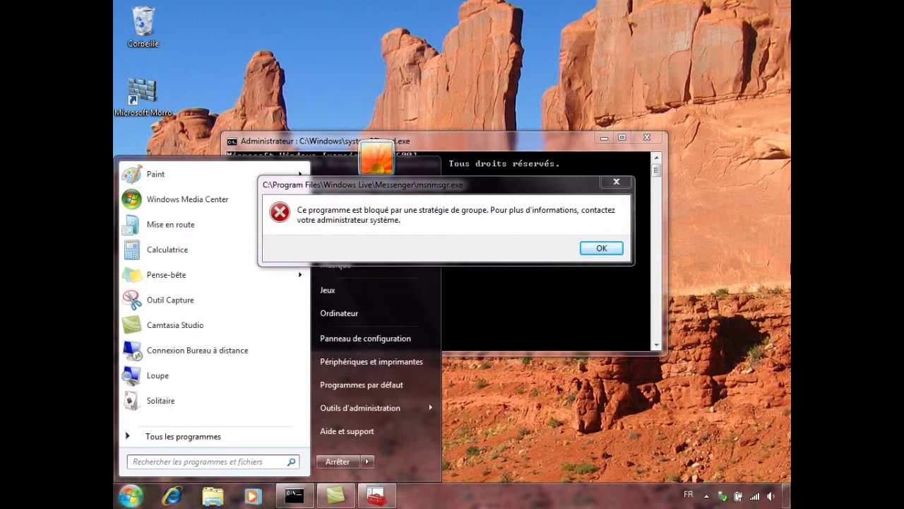
pyautogui.click(601, 246)
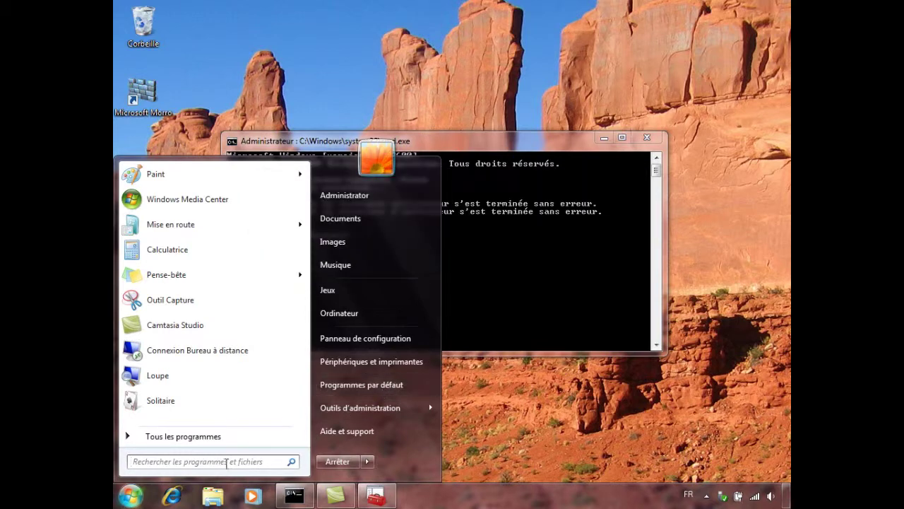
# - Open the Group Policy management console by searching for gestion, and open GPO Configuration AppLocker for editing
pyautogui.write('gestion')
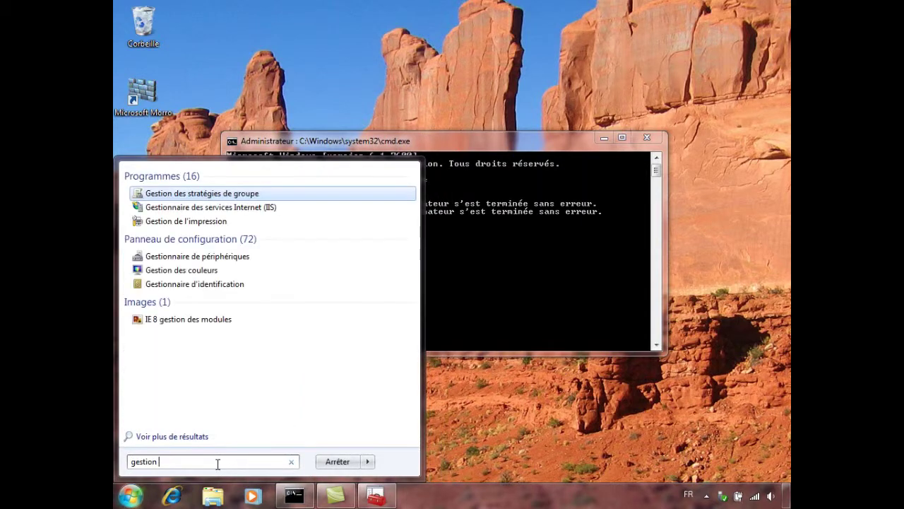
pyautogui.press('Return')
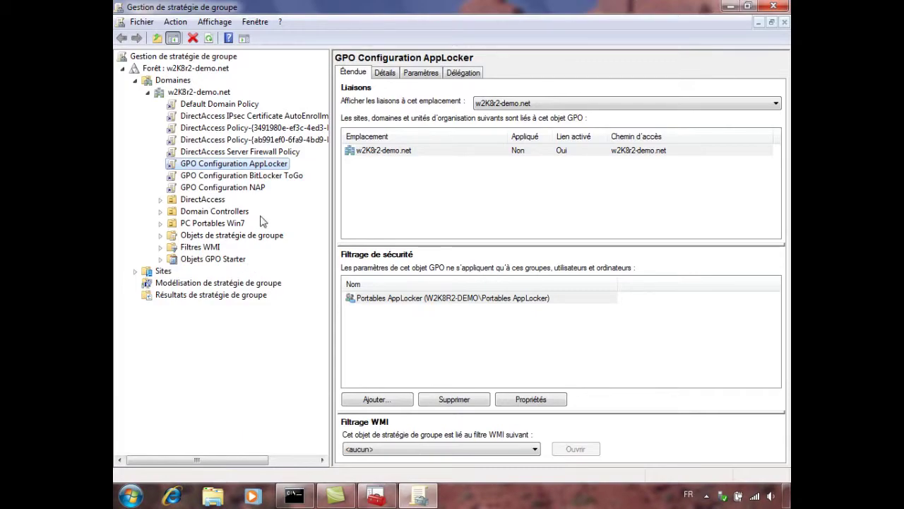
pyautogui.rightClick(268, 164)
pyautogui.click(300, 173)
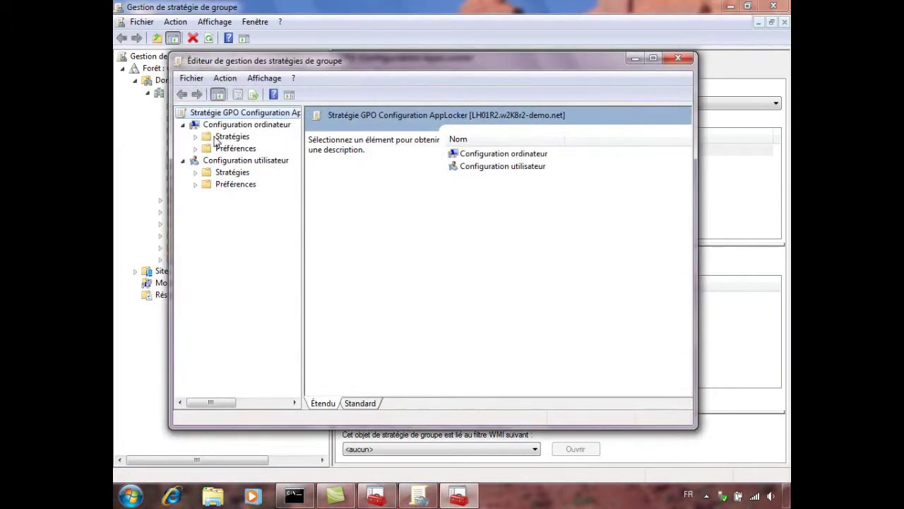
# - In the maximized policy editor, show the AppLocker executable rules under the computer's application control policies, with the tree pane widened
pyautogui.doubleClick(199, 139)
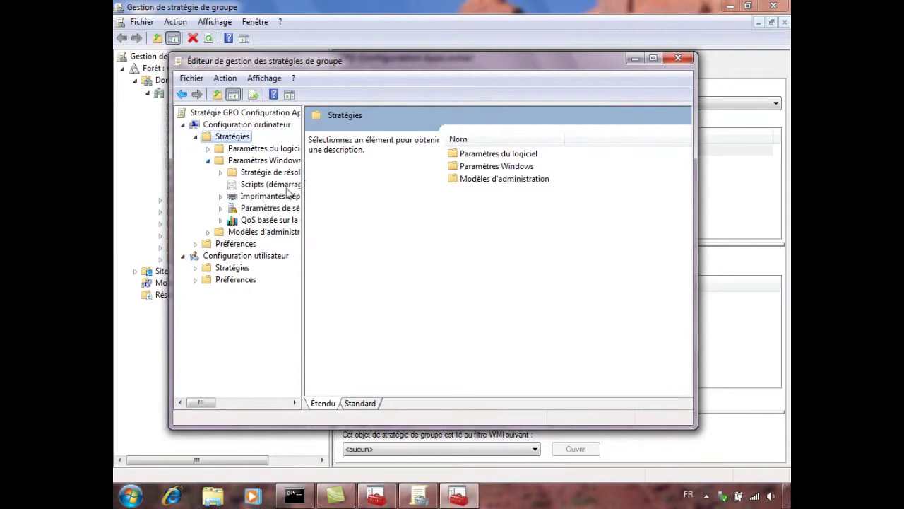
pyautogui.click(262, 207)
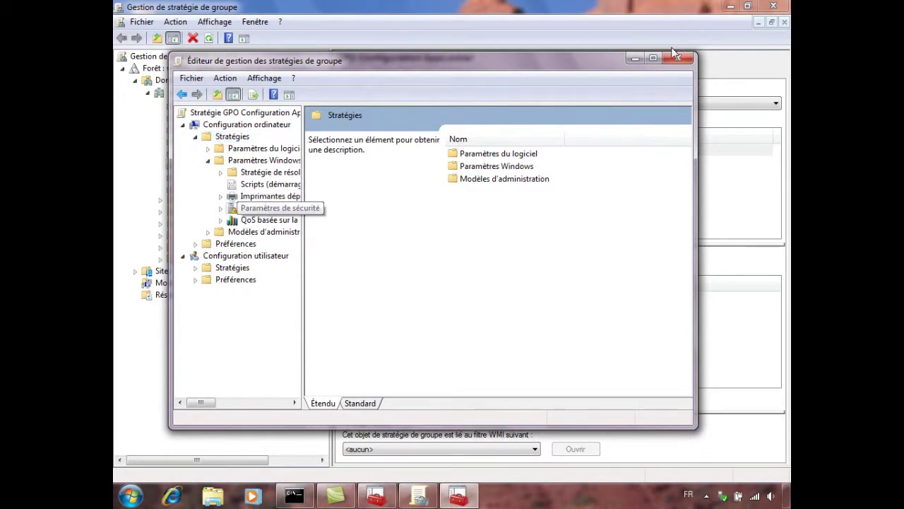
pyautogui.click(653, 59)
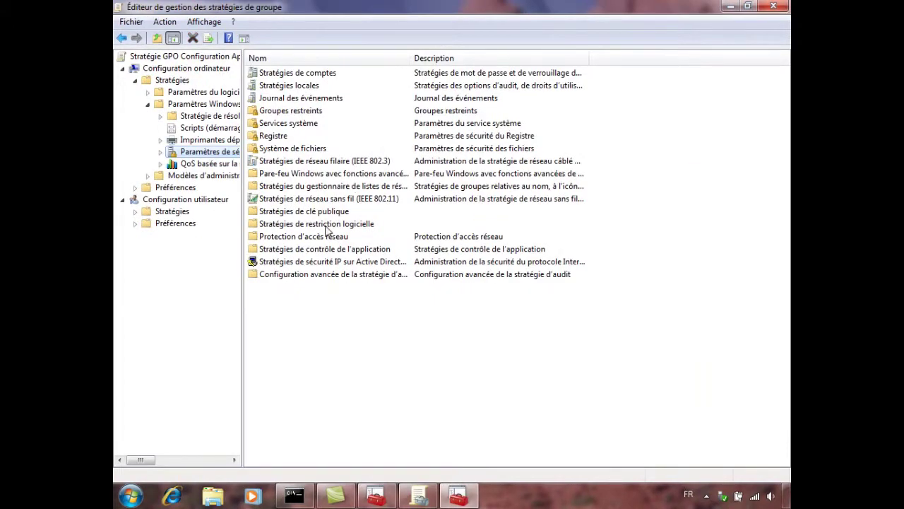
pyautogui.click(311, 250)
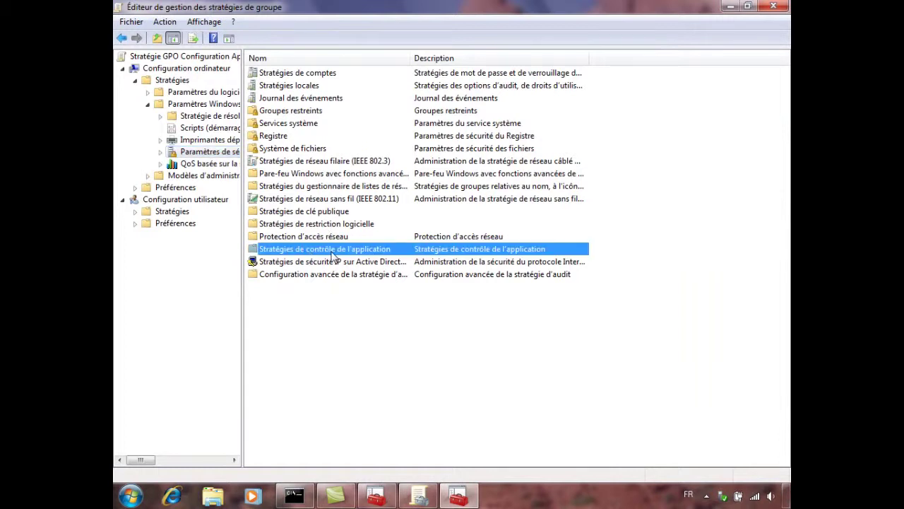
pyautogui.doubleClick(330, 251)
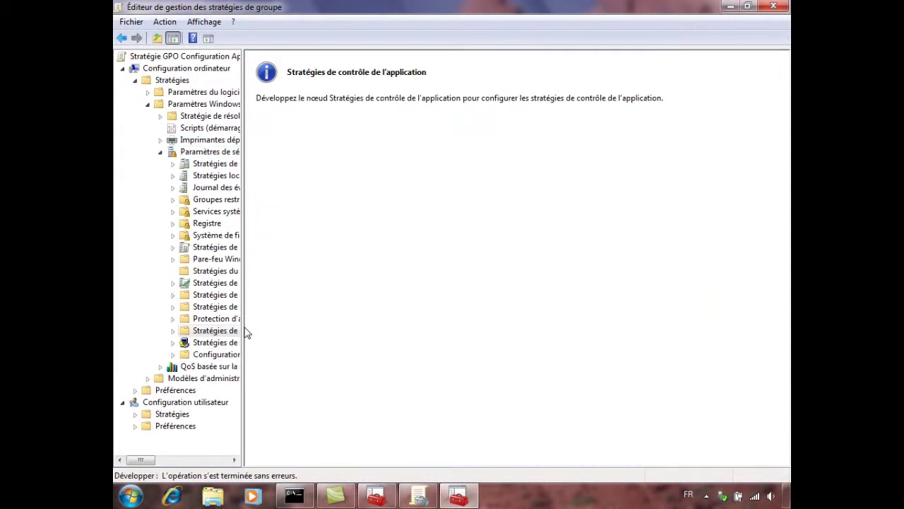
pyautogui.click(173, 330)
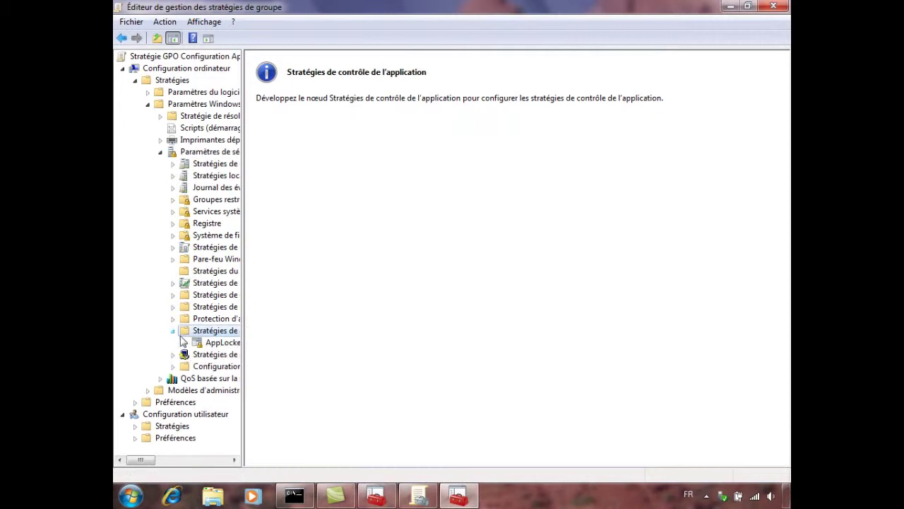
pyautogui.click(185, 342)
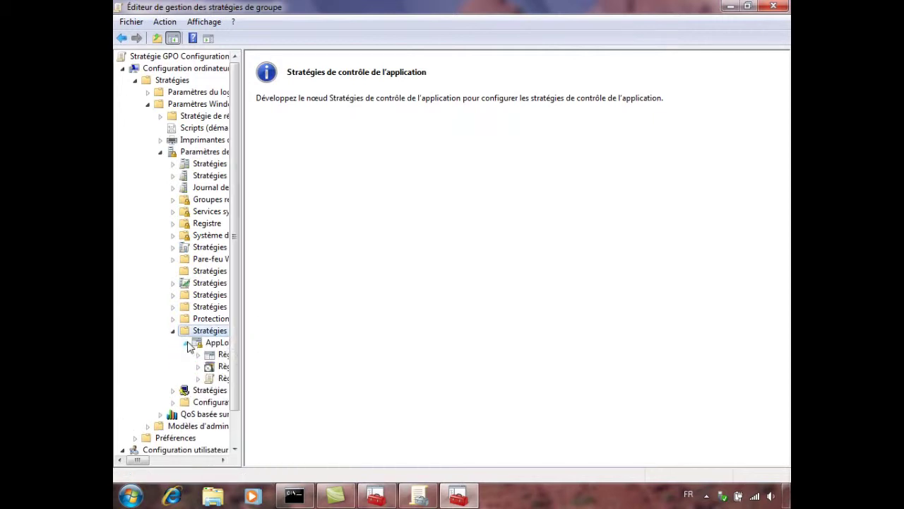
pyautogui.moveTo(242, 354); pyautogui.dragTo(335, 365)
pyautogui.click(249, 360)
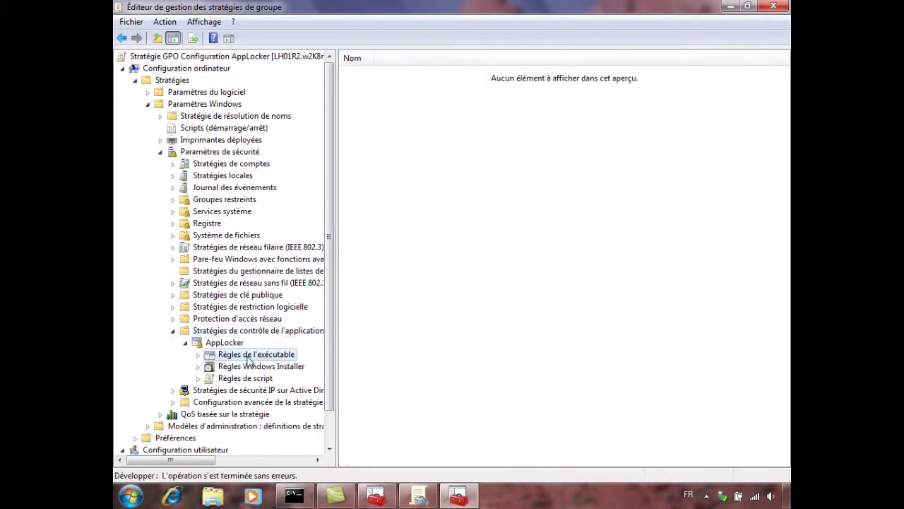
# - Widen the Nom column and review the Windows Live Messenger deny rule's full name, publisher, product name and file name
pyautogui.click(378, 123)
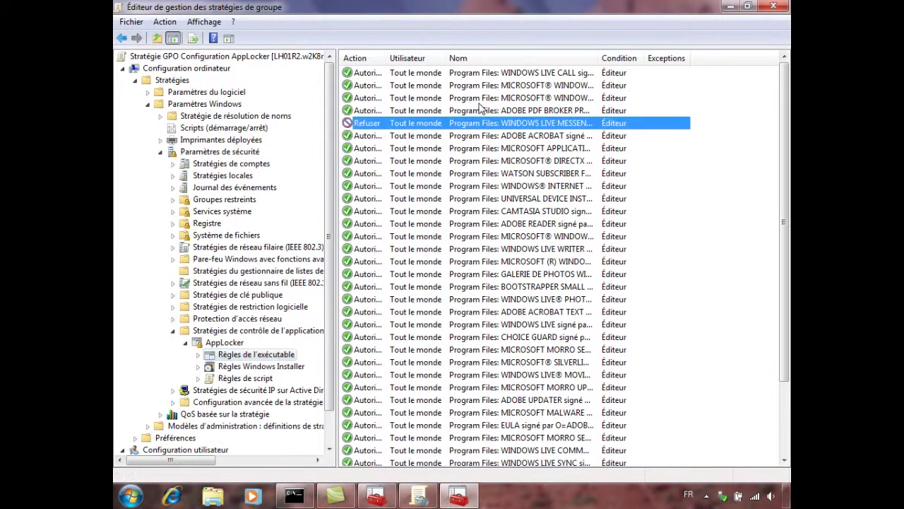
pyautogui.moveTo(599, 59); pyautogui.dragTo(696, 59)
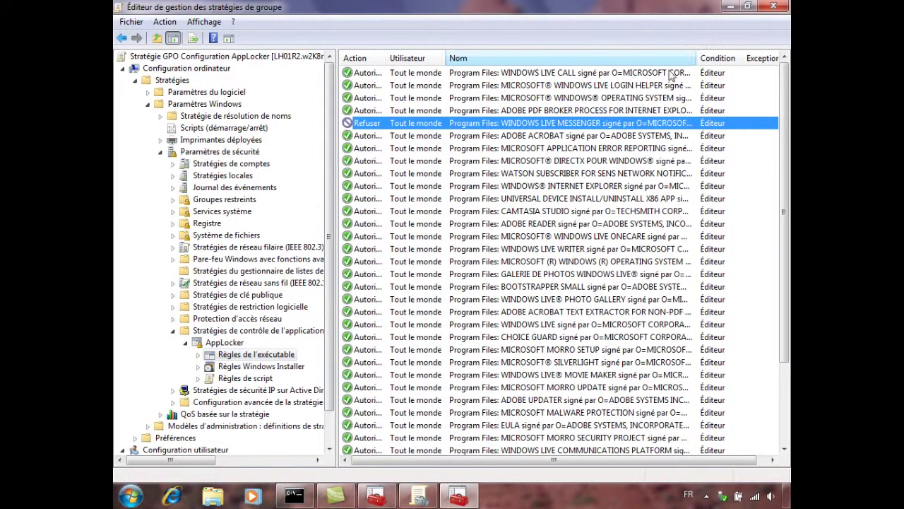
pyautogui.doubleClick(475, 125)
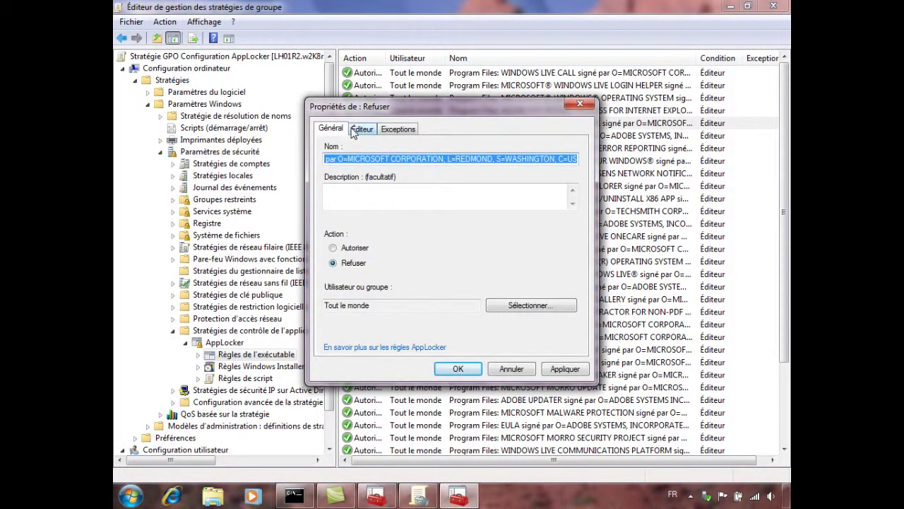
pyautogui.press('Home')
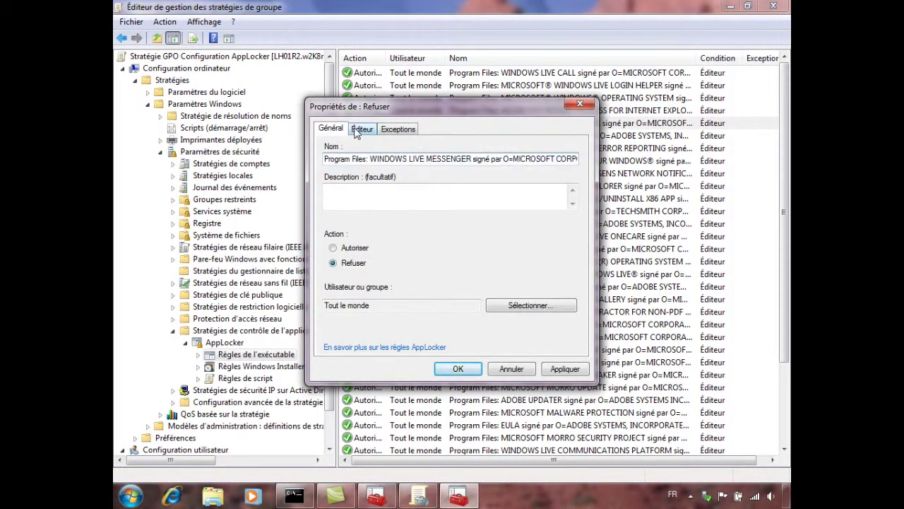
pyautogui.click(357, 131)
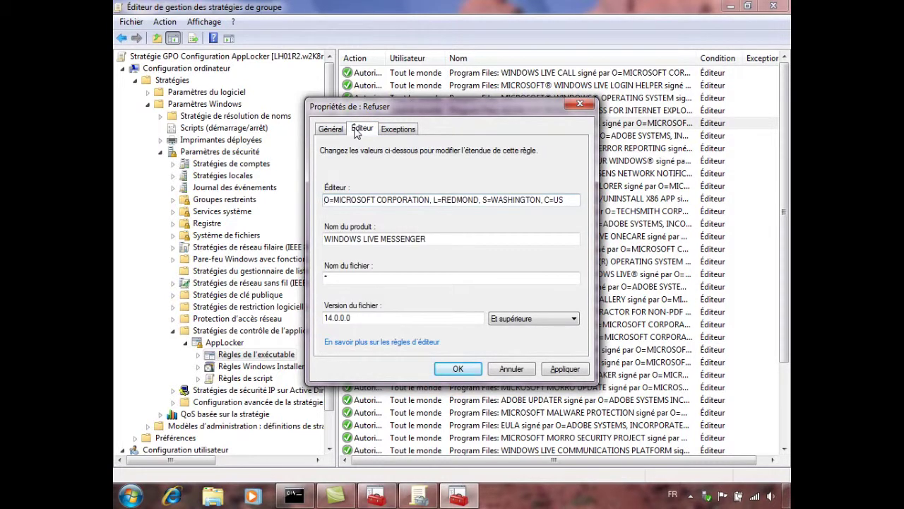
pyautogui.moveTo(426, 239); pyautogui.dragTo(141, 256)
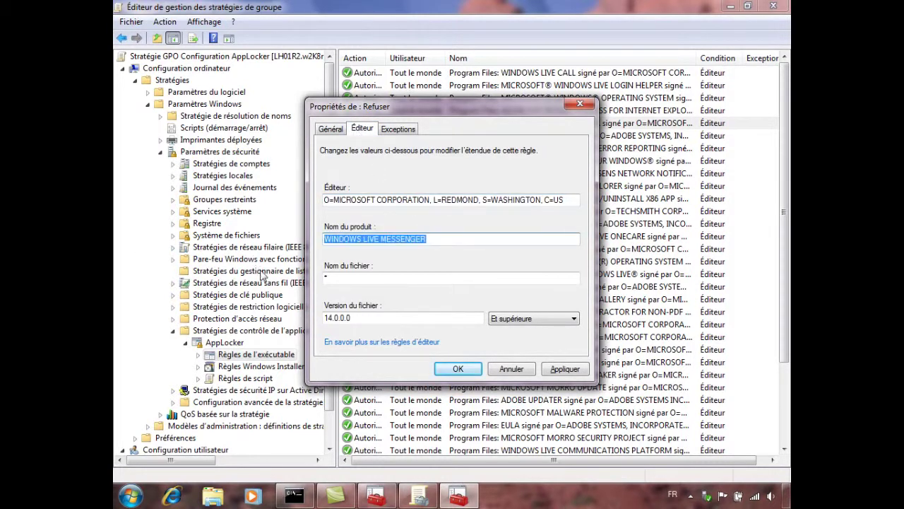
pyautogui.press('Tab')
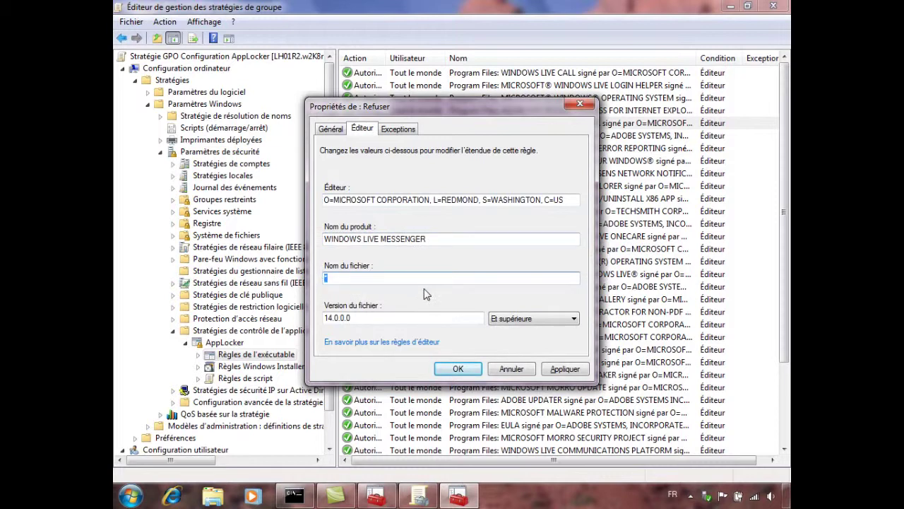
# - Examine the deny rule's file version and its version range options, keeping Et supérieure
pyautogui.click(404, 318)
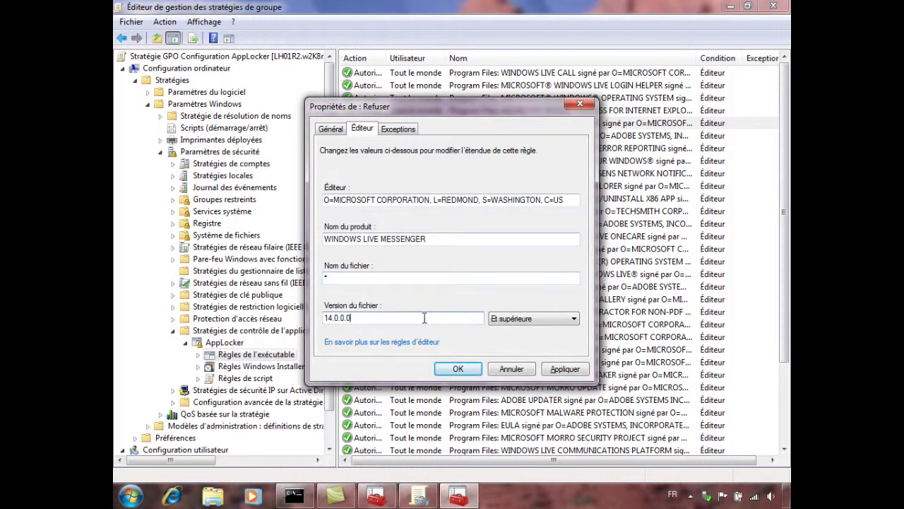
pyautogui.moveTo(414, 318); pyautogui.dragTo(303, 317)
pyautogui.click(526, 319)
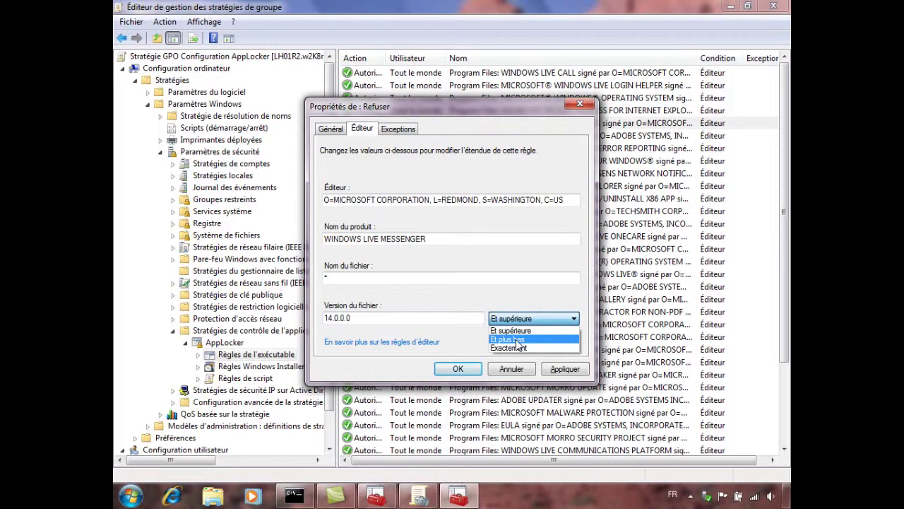
pyautogui.click(511, 330)
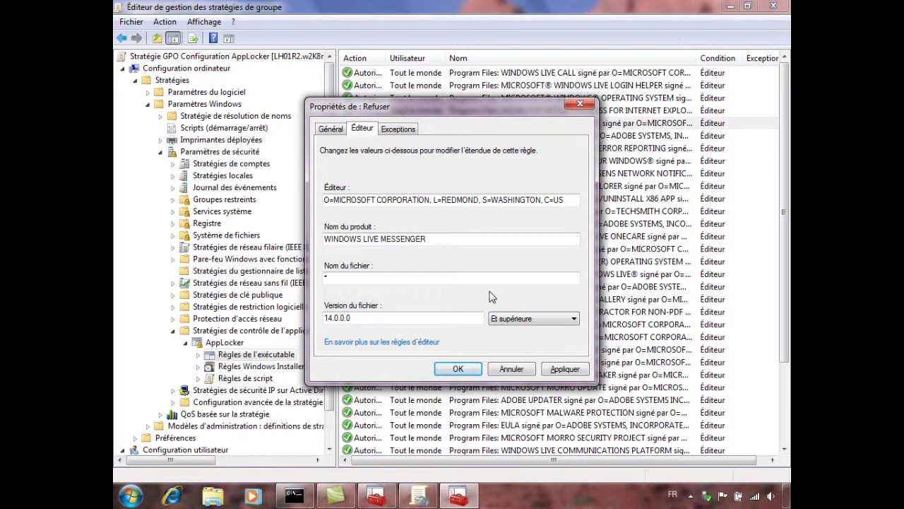
# - View the deny rule's exceptions, close its properties, and minimize the policy editor and the Group Policy management console
pyautogui.click(394, 129)
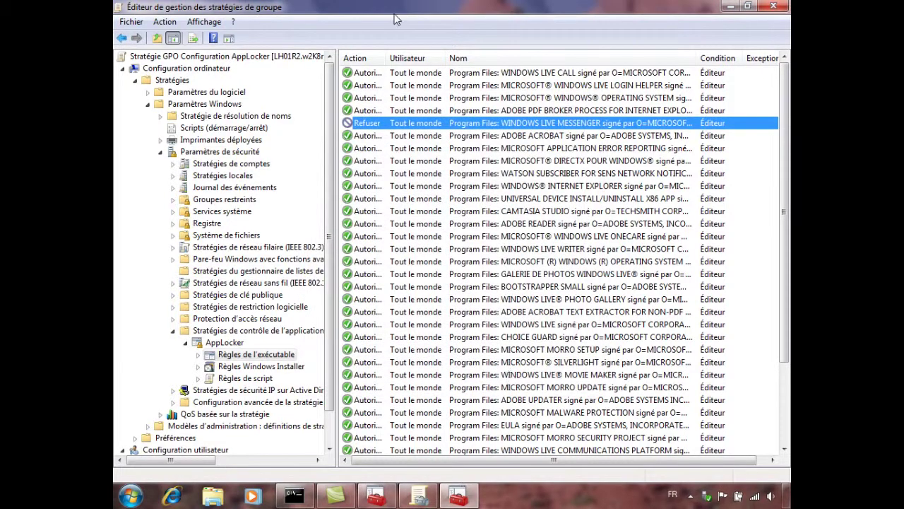
pyautogui.click(727, 7)
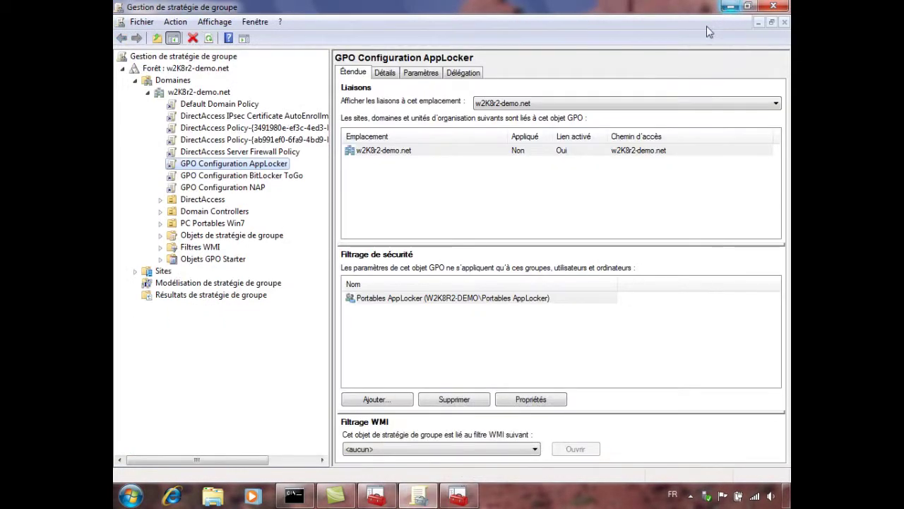
pyautogui.click(729, 7)
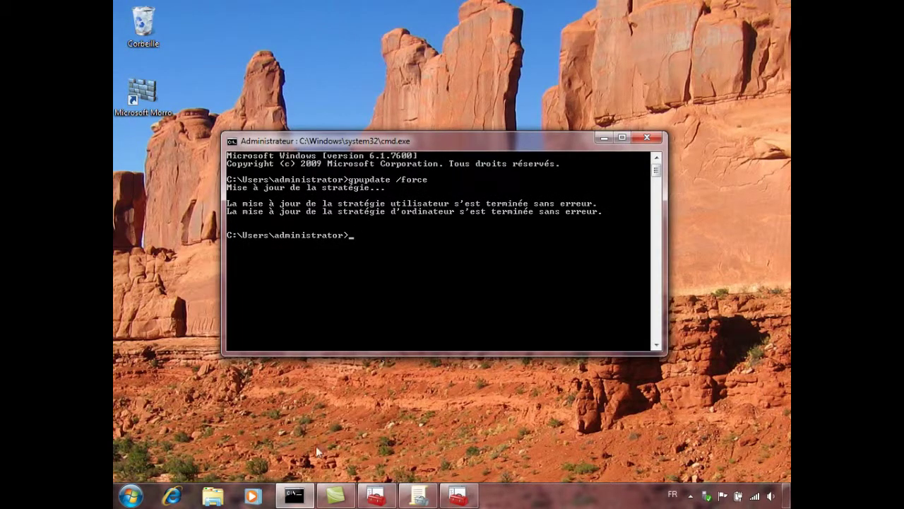